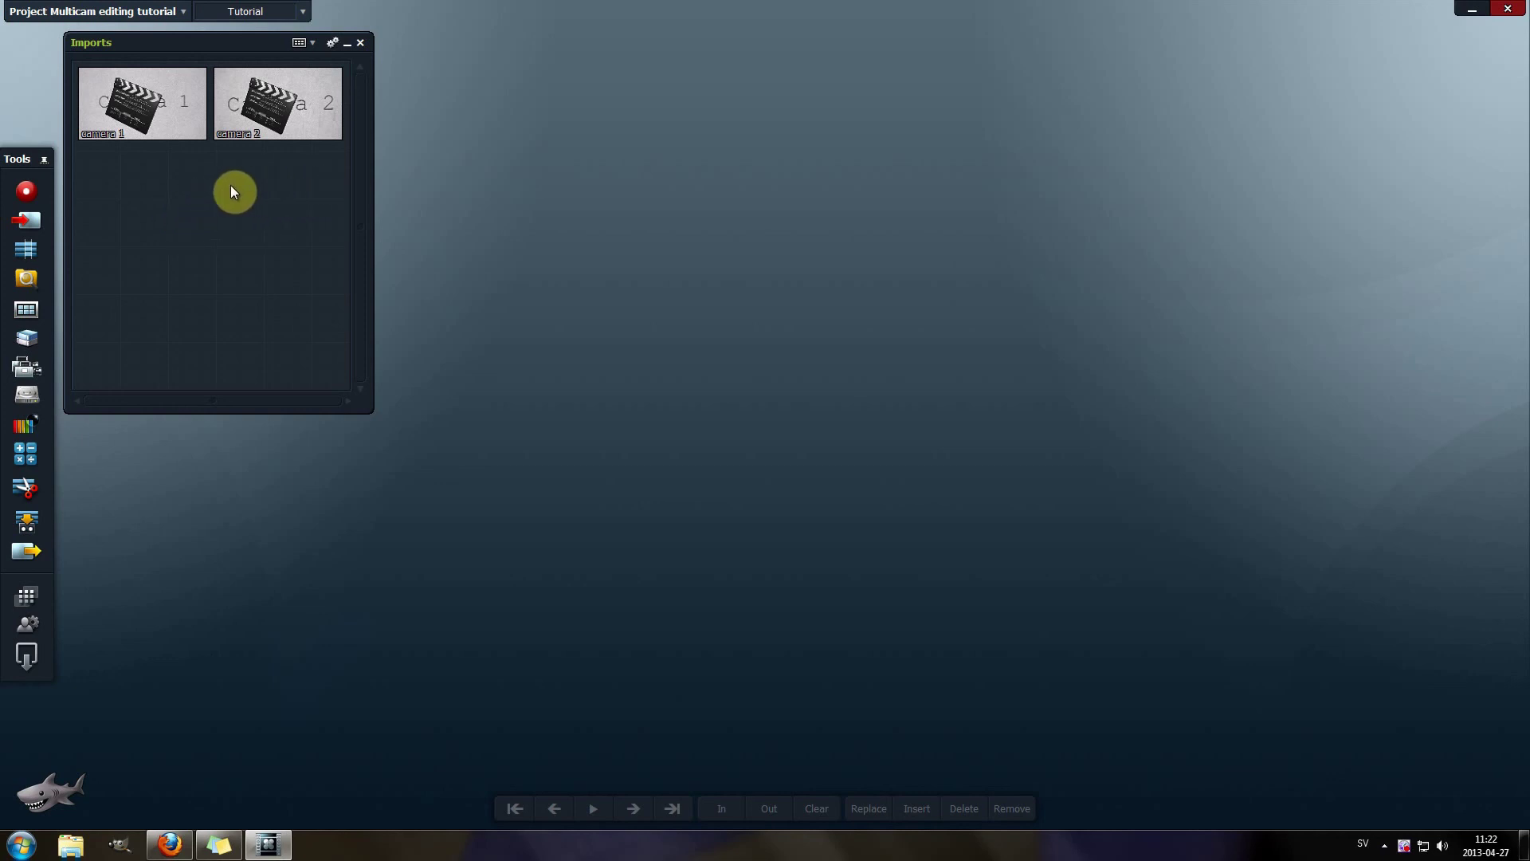
# Create a new sync group, move it beside the Imports bin, and rename it 'tutorial'.
pyautogui.click(32, 371)
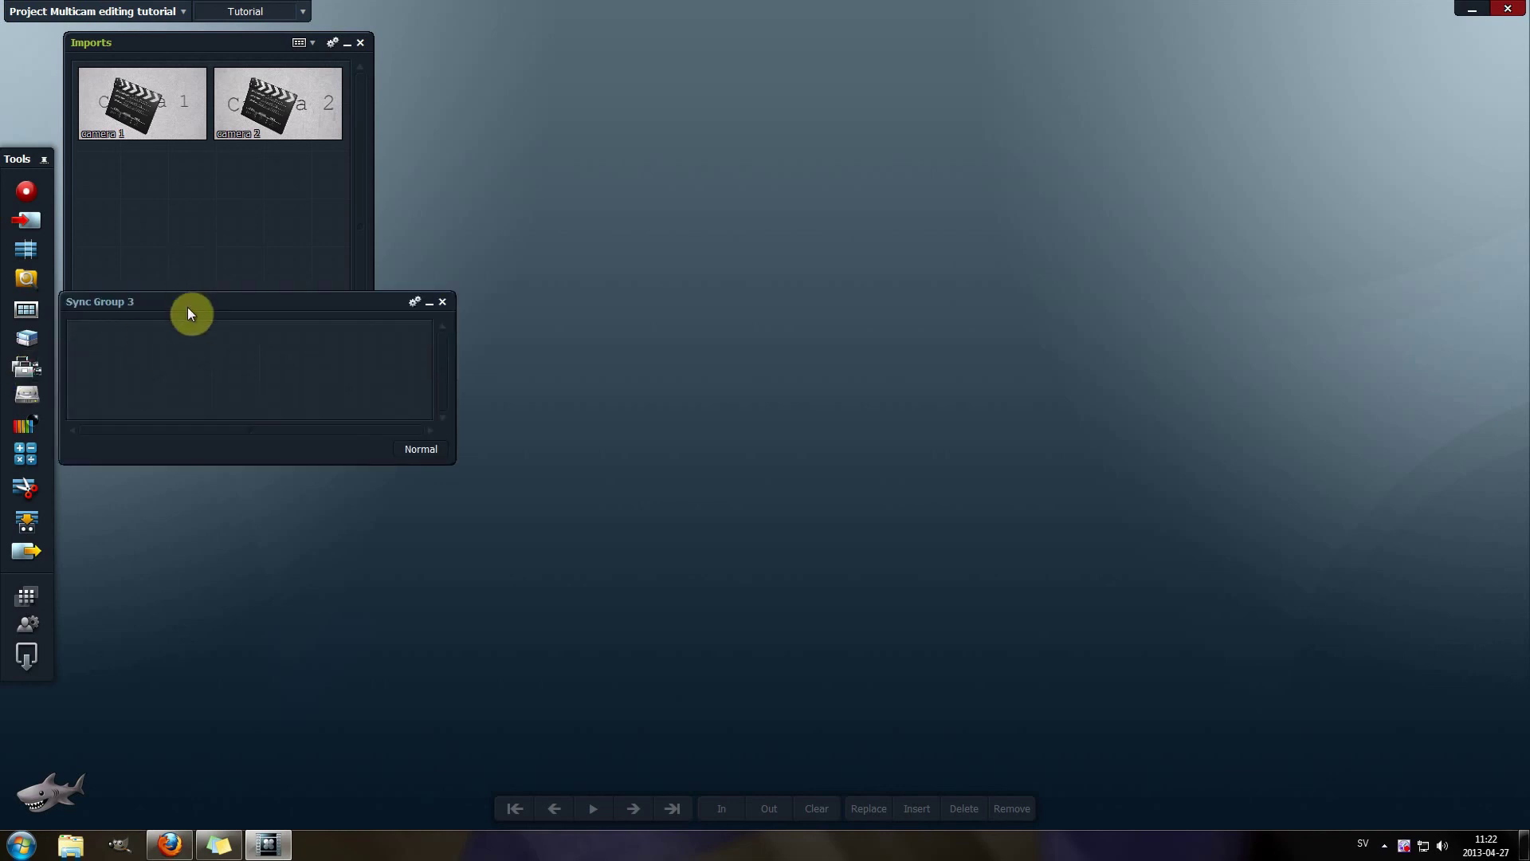
pyautogui.moveTo(188, 308); pyautogui.dragTo(591, 153)
pyautogui.doubleClick(538, 145)
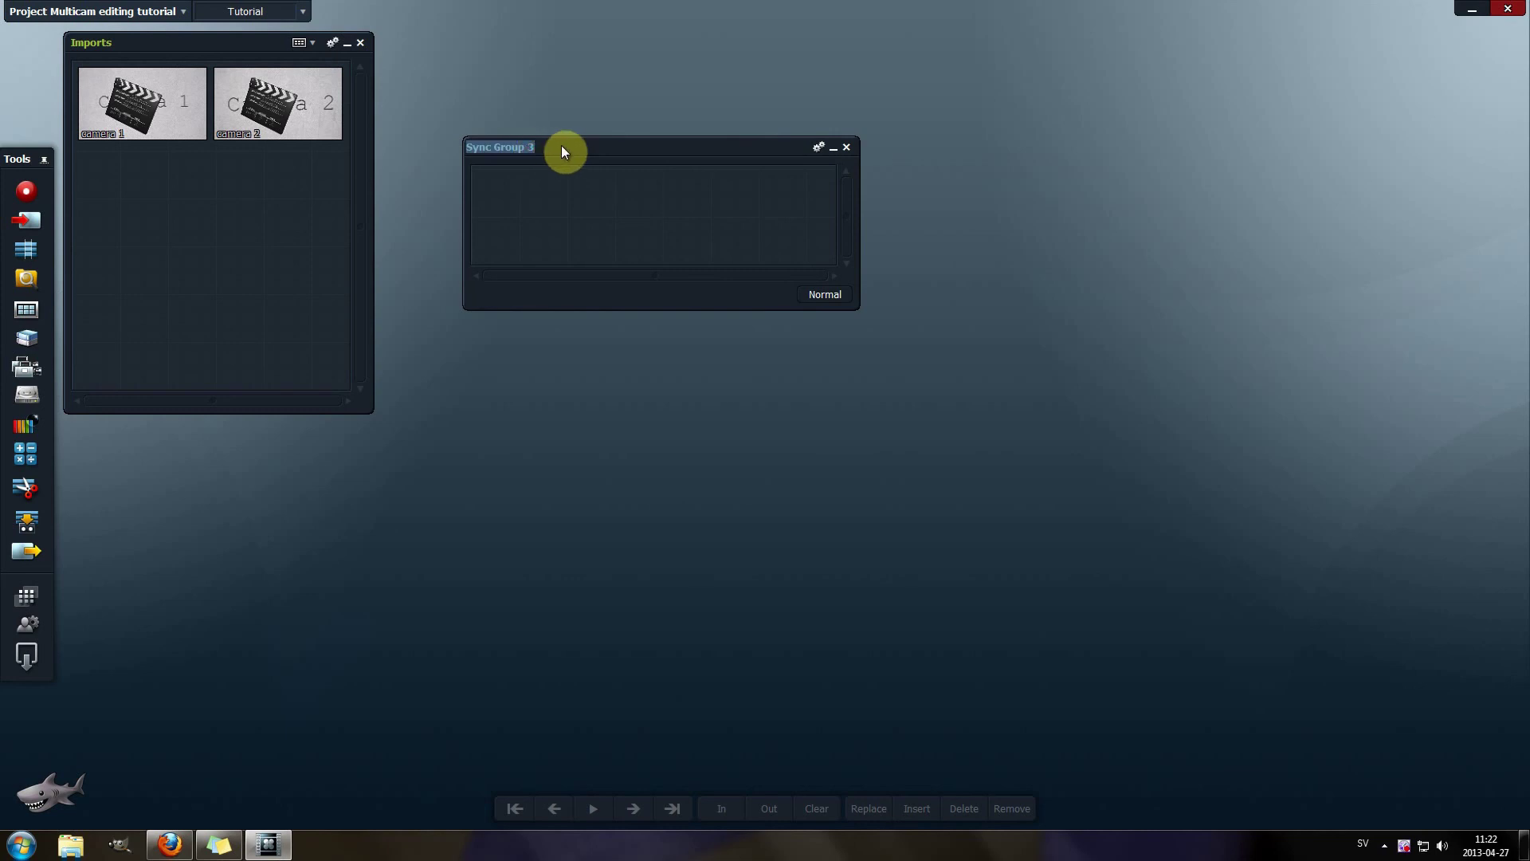
pyautogui.write('tutorial')
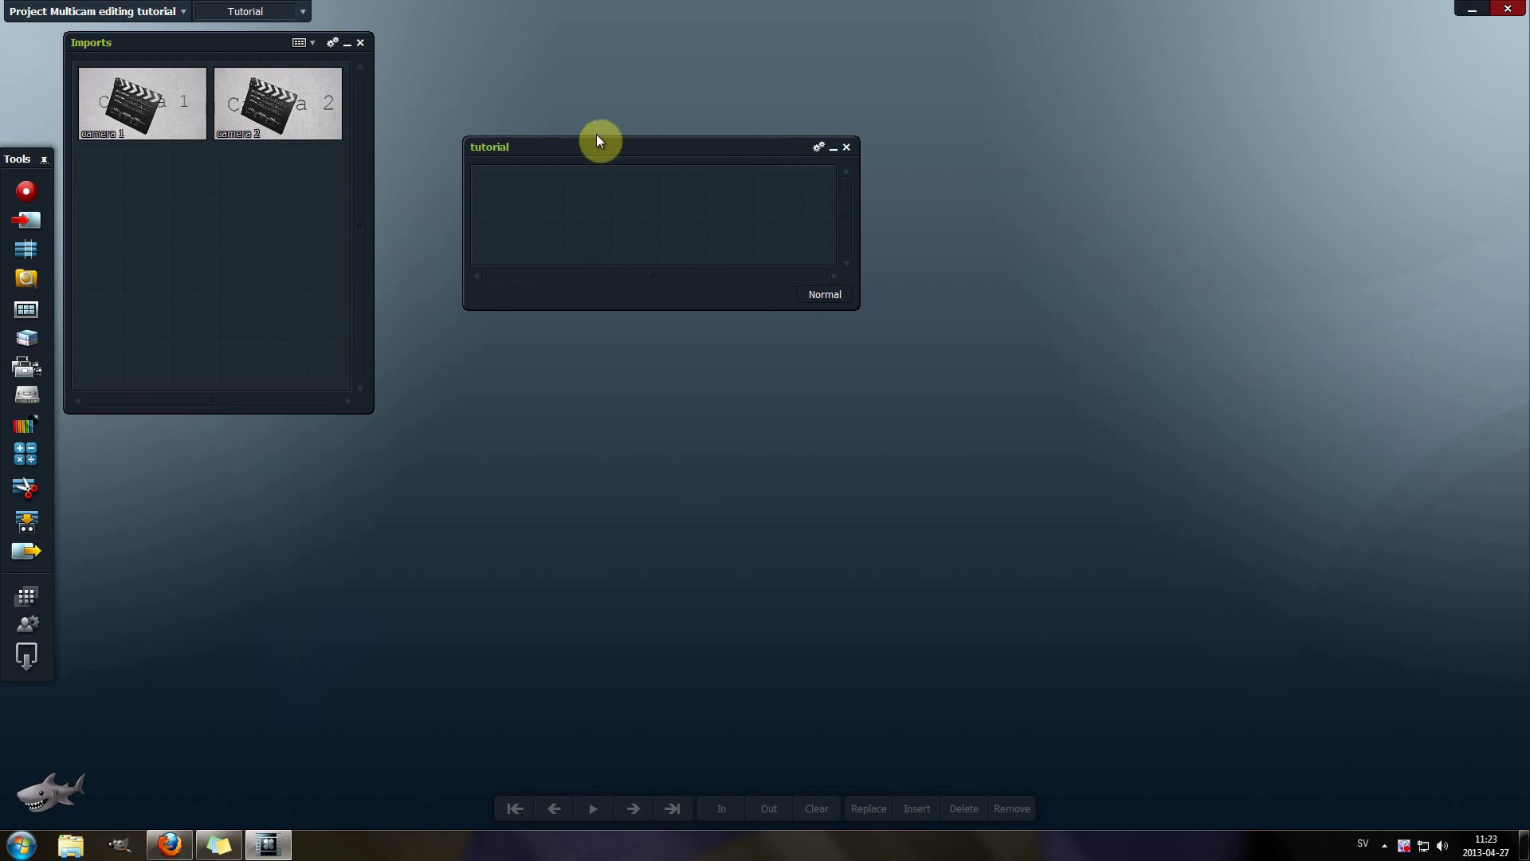
pyautogui.click(822, 151)
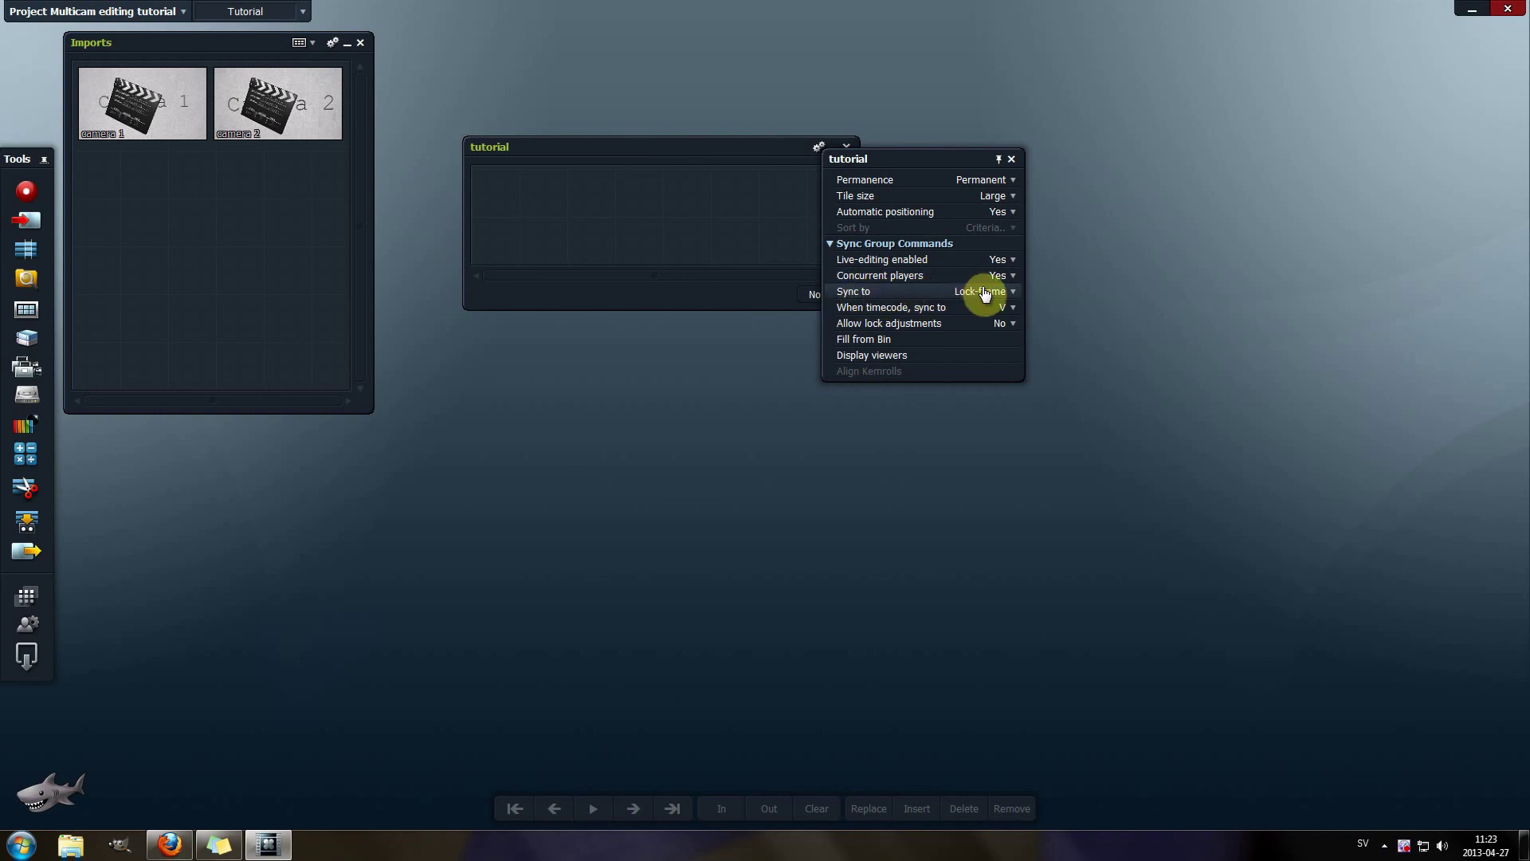
pyautogui.click(1009, 296)
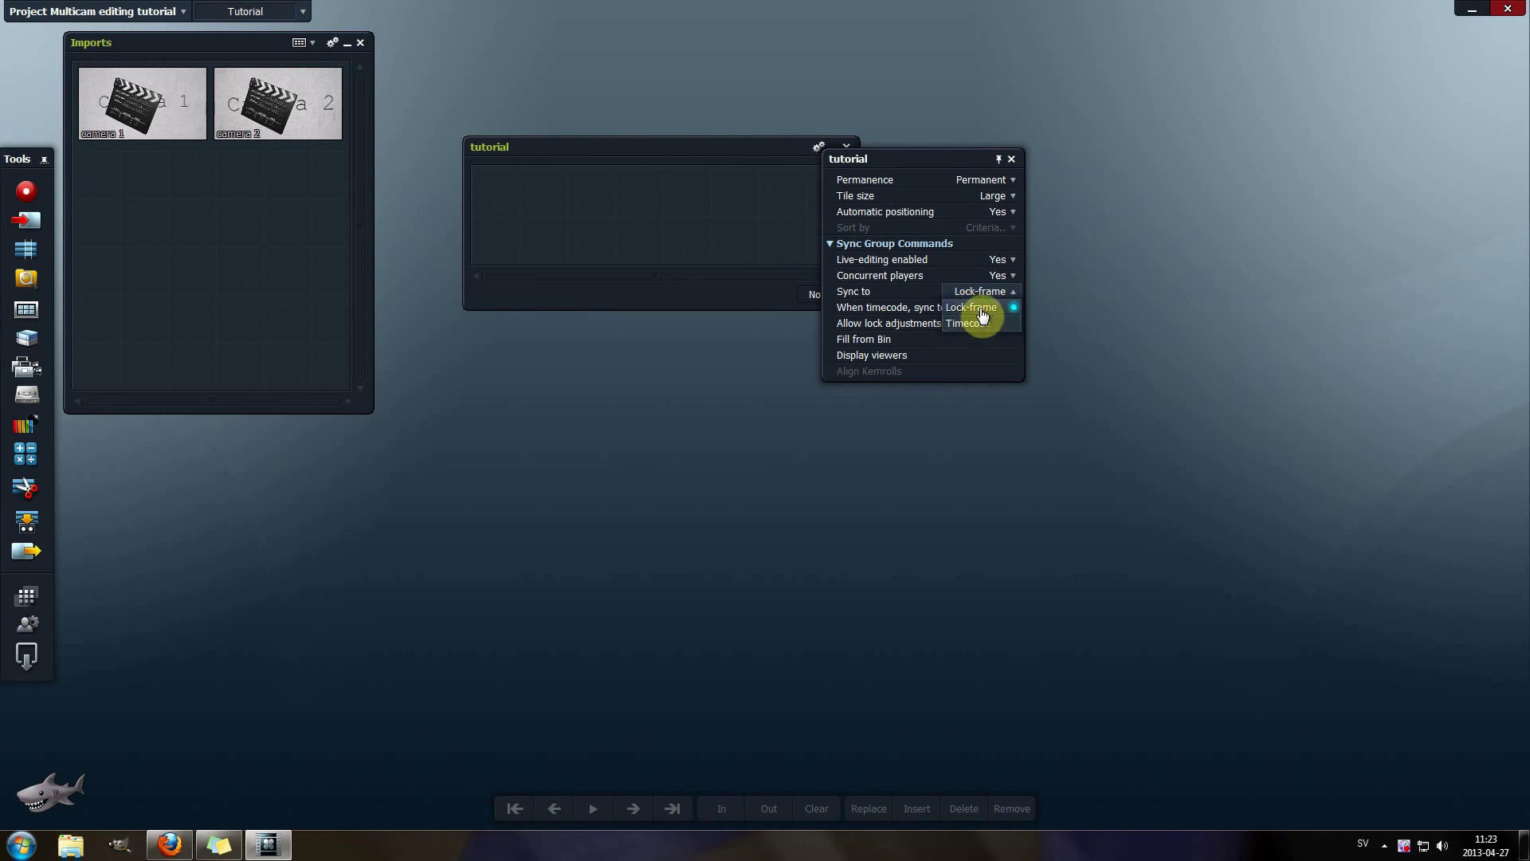
pyautogui.click(979, 322)
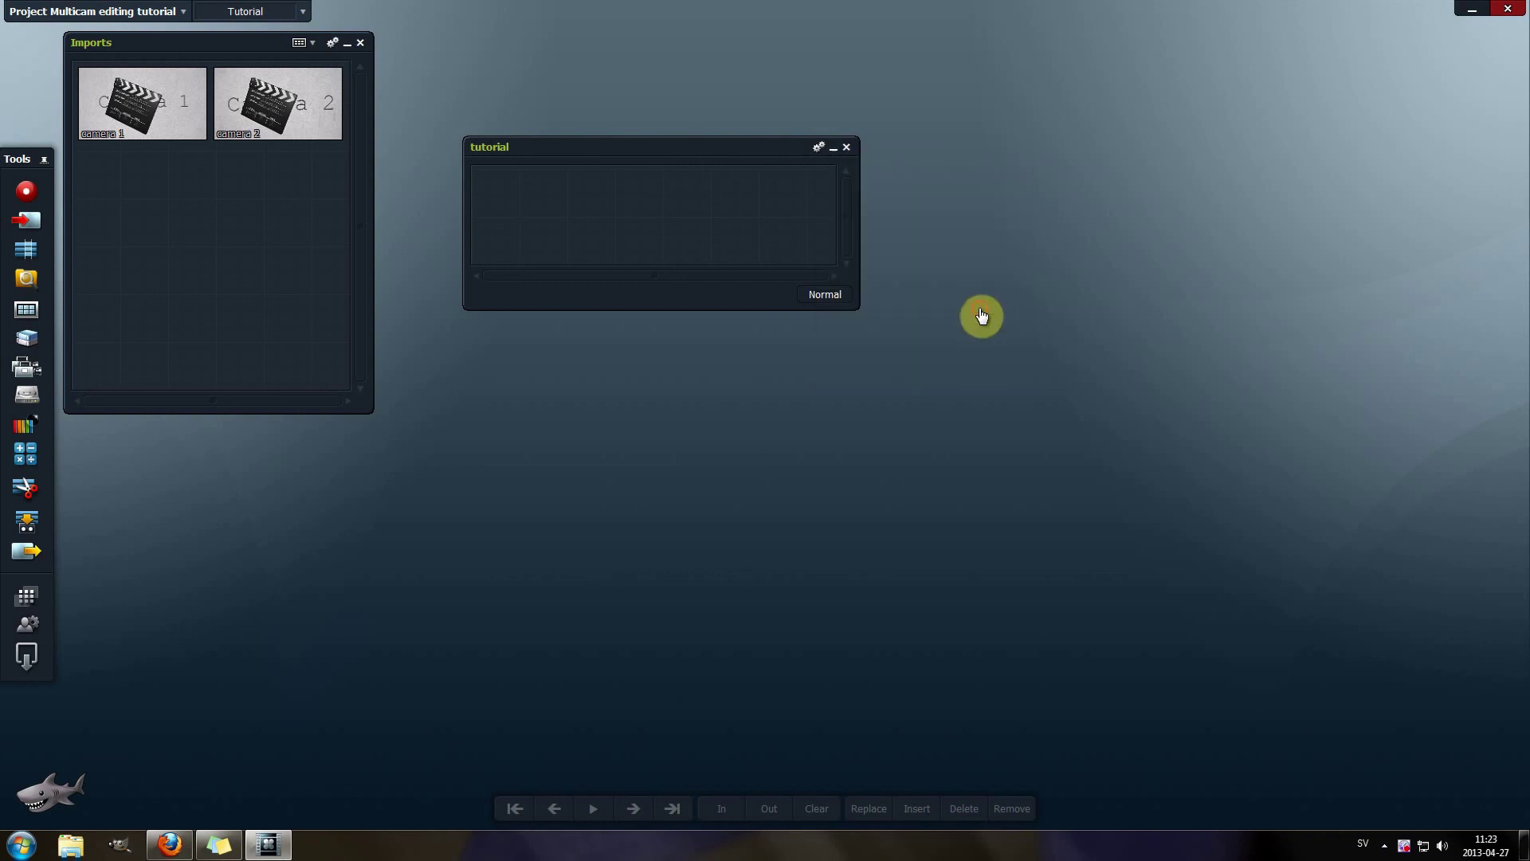
pyautogui.click(819, 147)
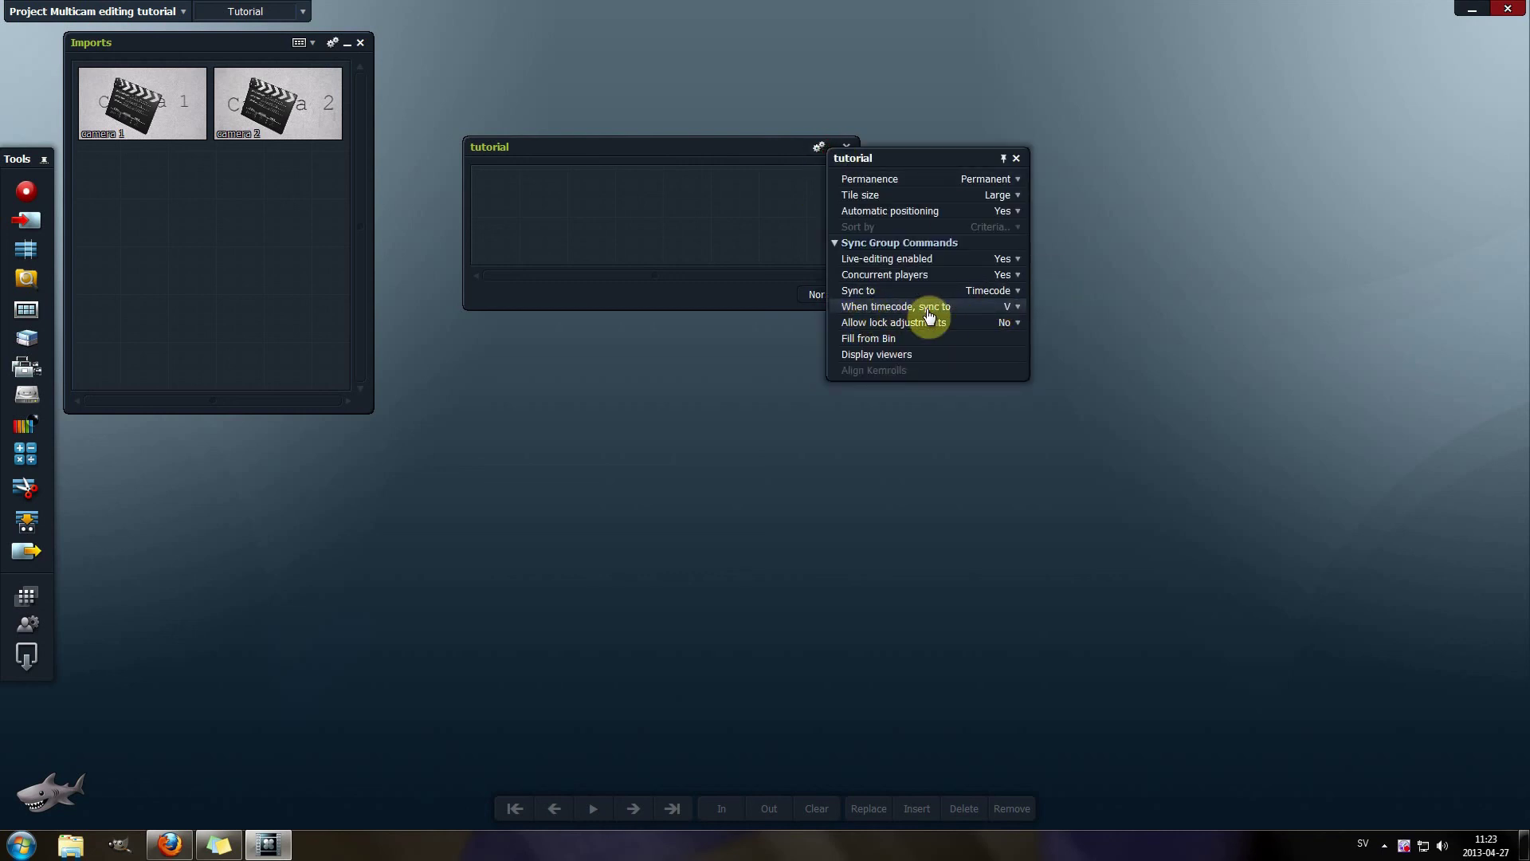
pyautogui.click(1014, 311)
pyautogui.click(1013, 311)
pyautogui.click(1006, 292)
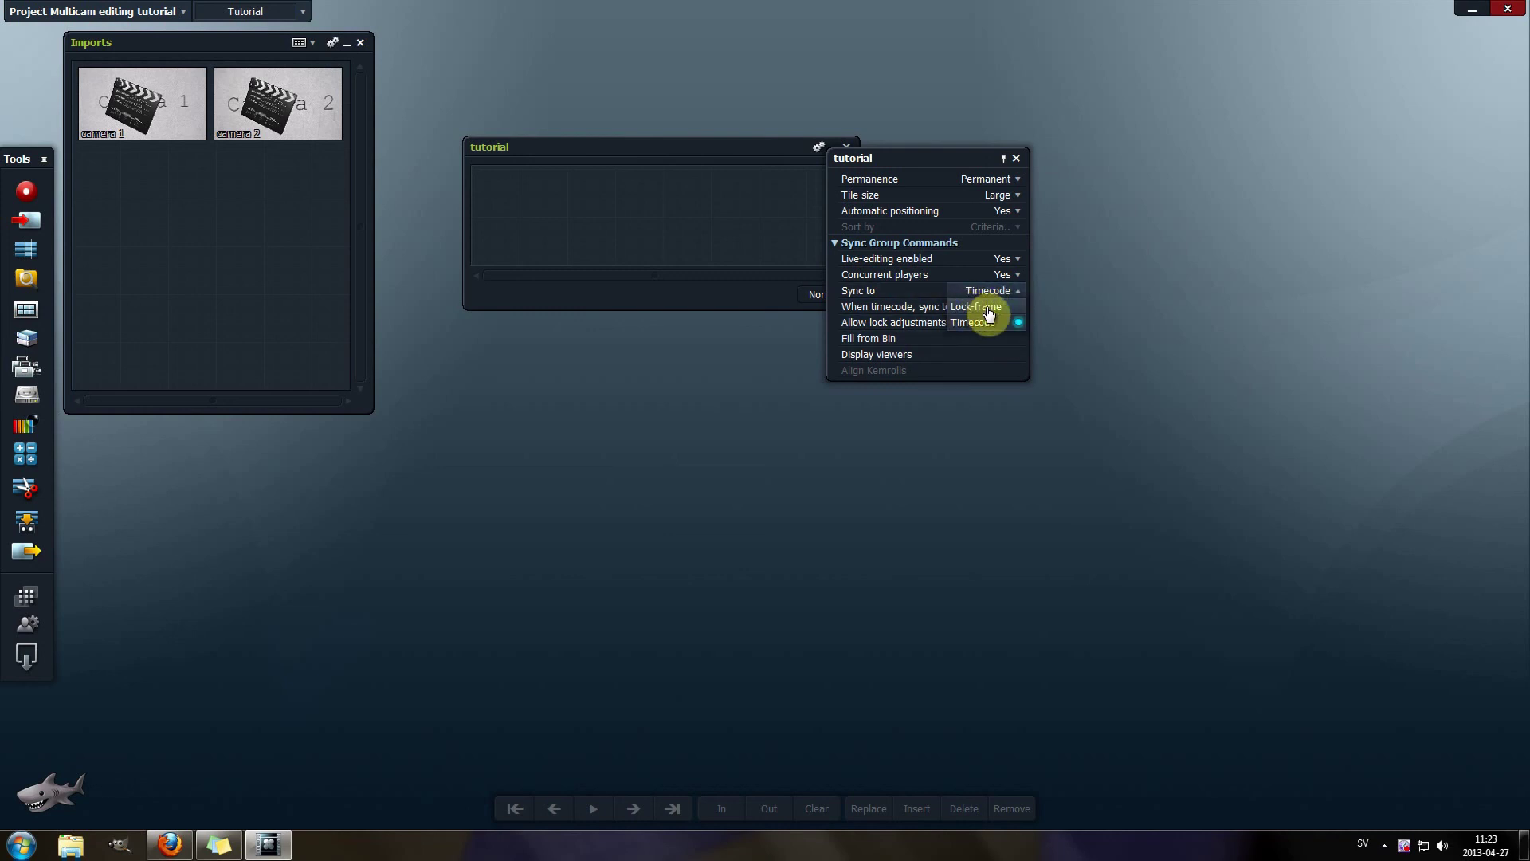
pyautogui.click(991, 306)
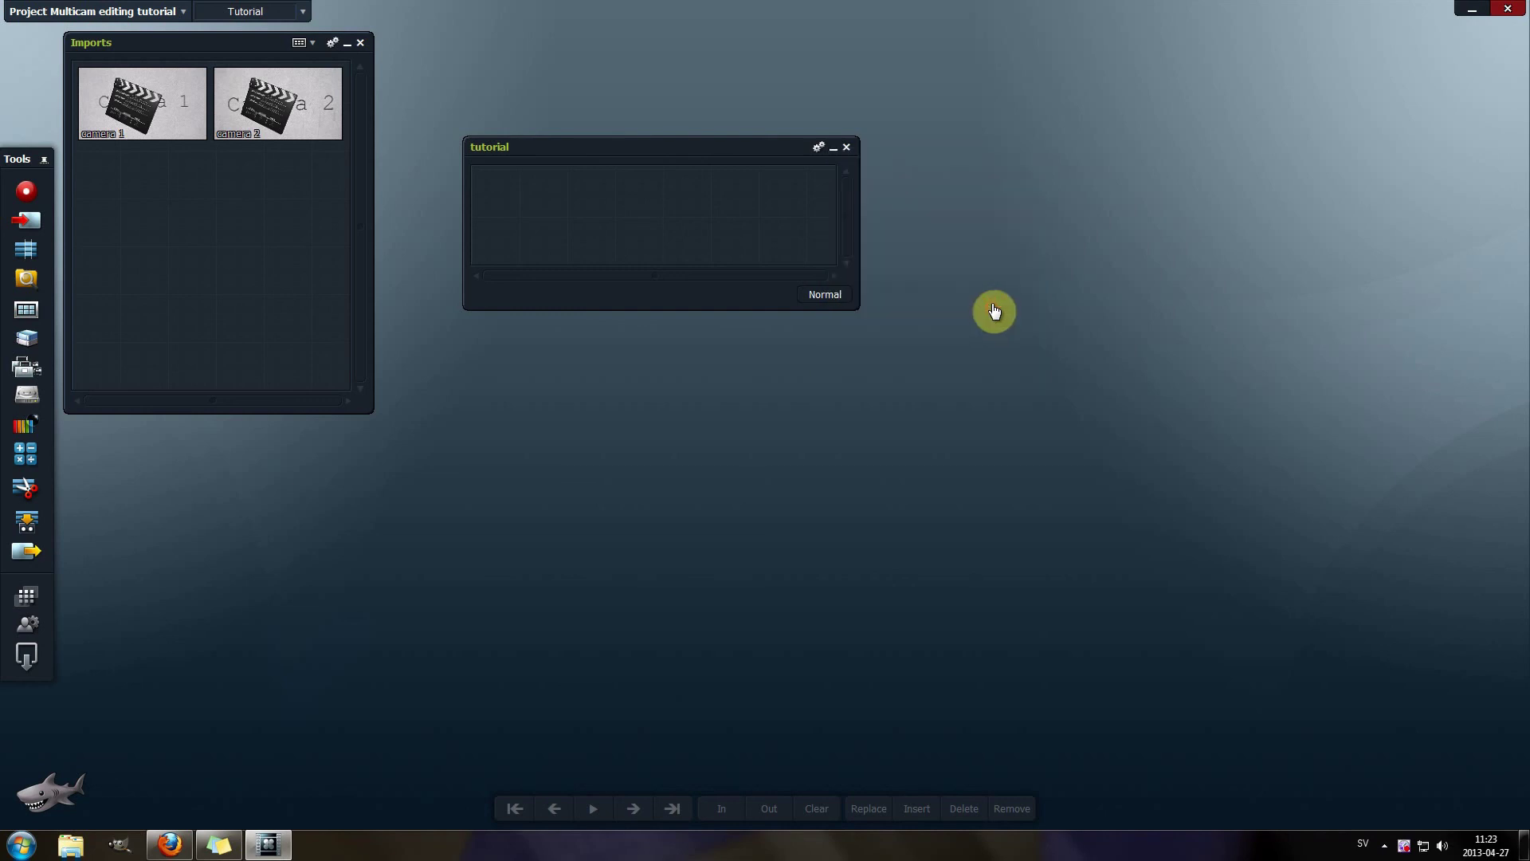
pyautogui.click(818, 146)
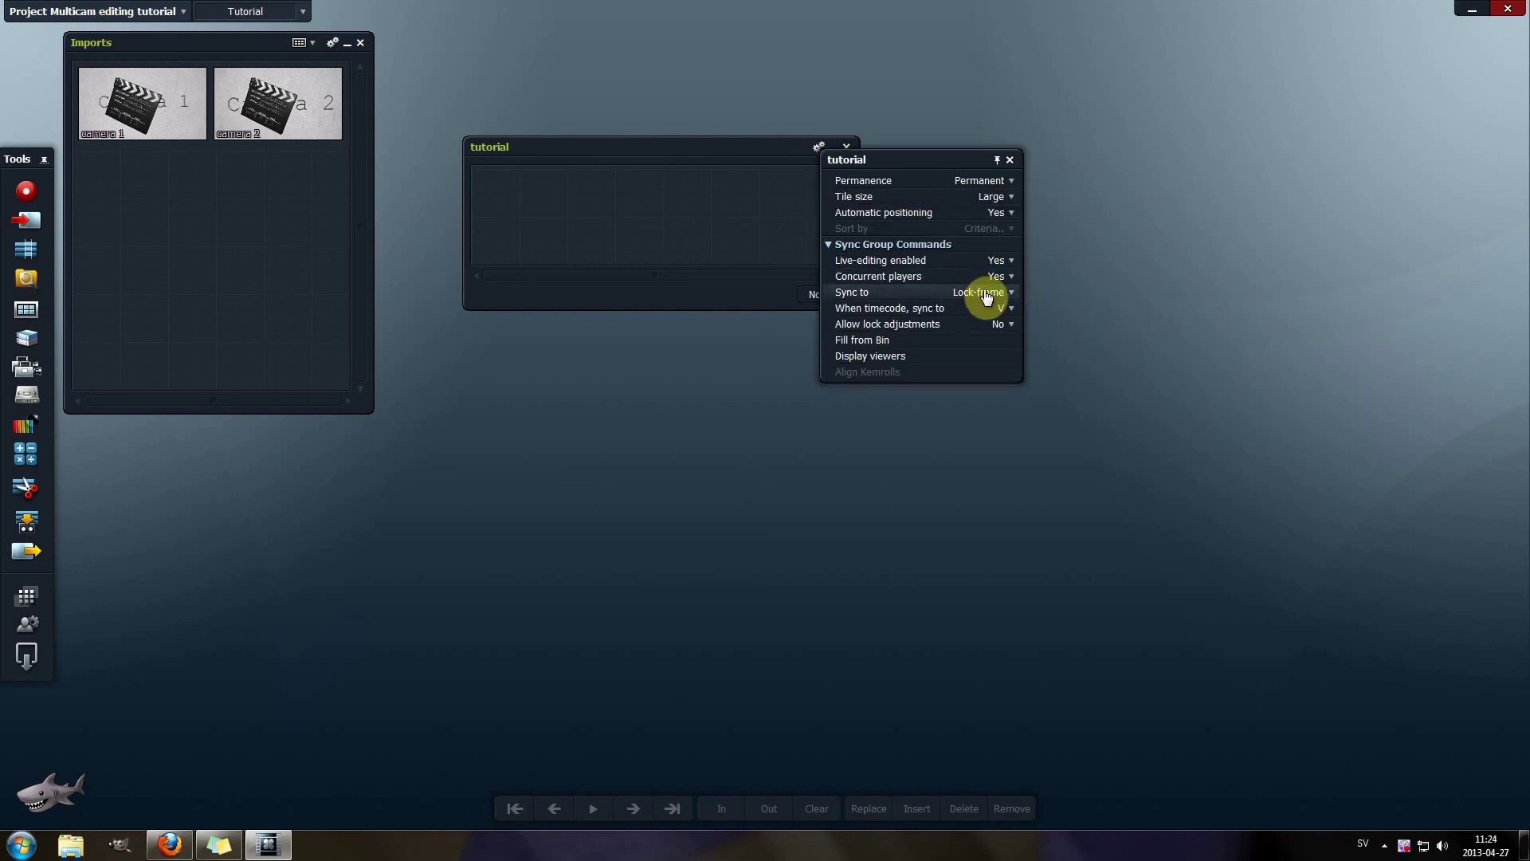
pyautogui.click(1010, 160)
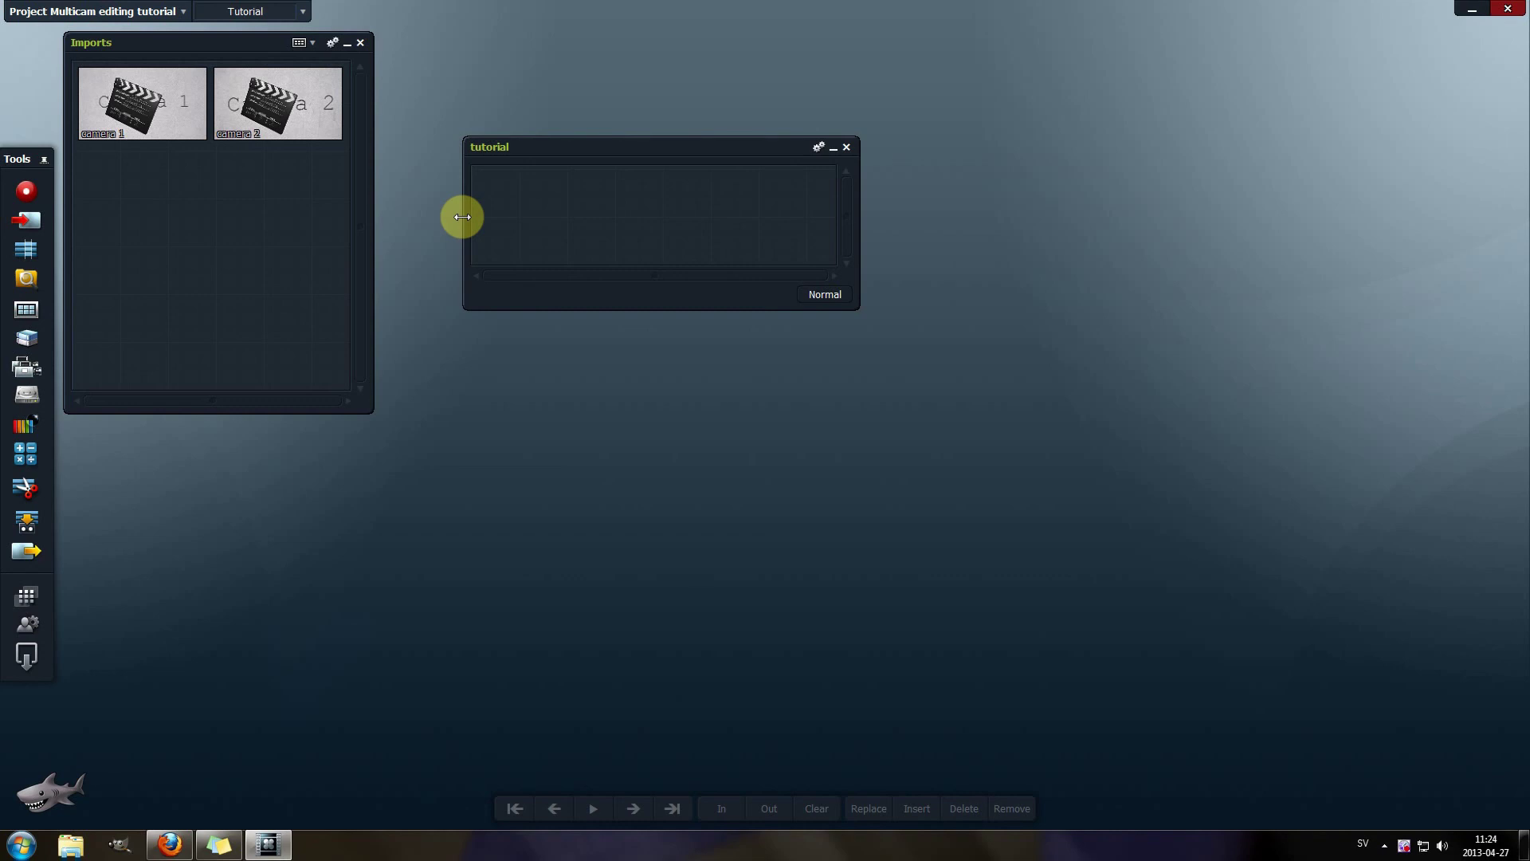
# Preview the camera 1 clip in a viewer, then drag it into the tutorial sync group.
pyautogui.moveTo(201, 94)
pyautogui.click(200, 99)
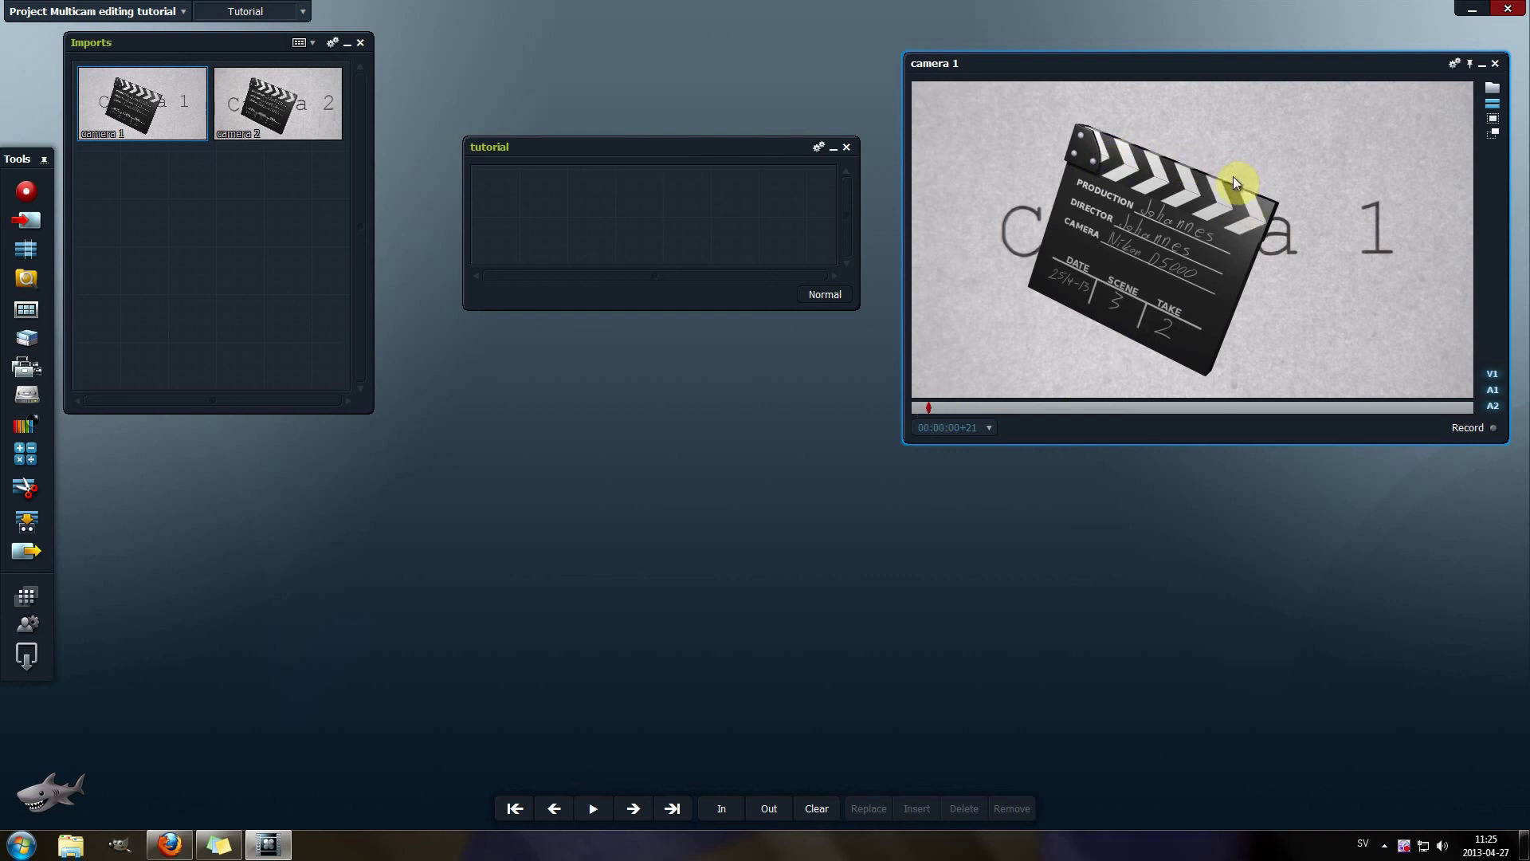
pyautogui.click(1495, 65)
pyautogui.moveTo(126, 104)
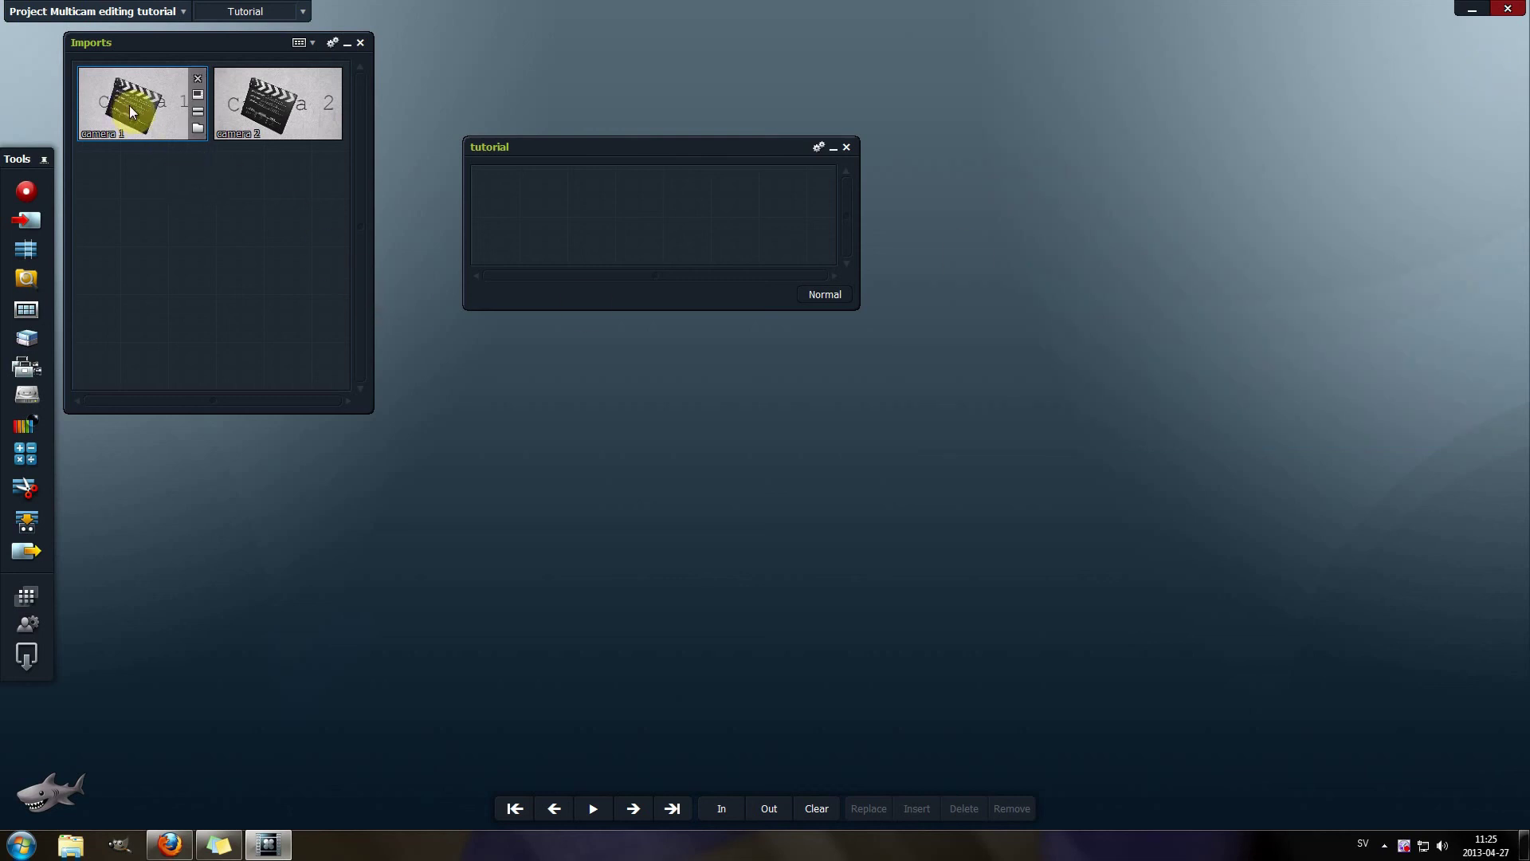
pyautogui.moveTo(122, 92); pyautogui.dragTo(527, 202)
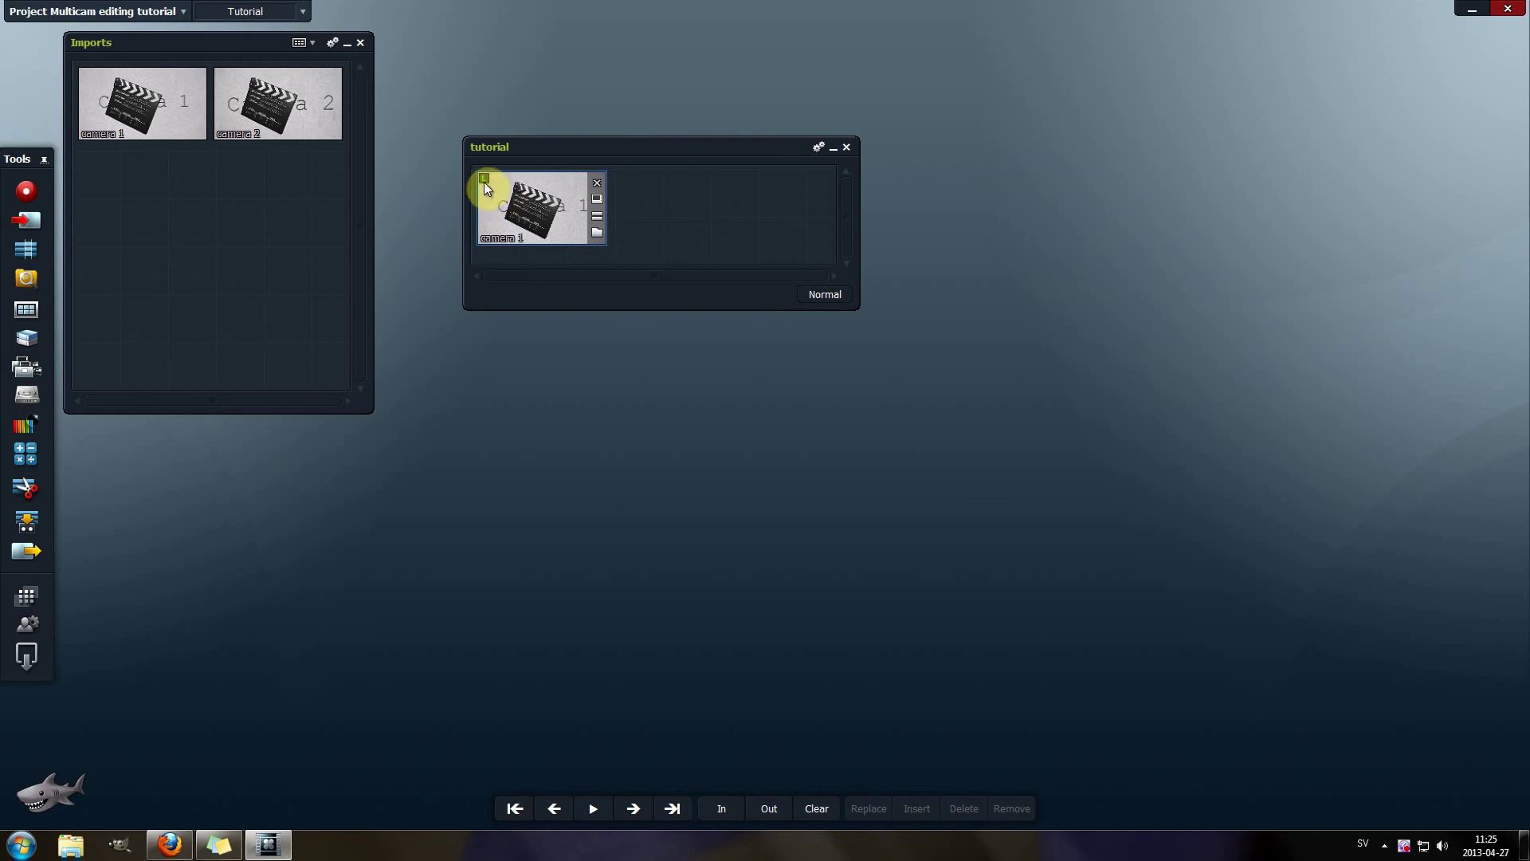
# Set 'Allow lock adjustments' to Yes in the tutorial bin's settings menu.
pyautogui.moveTo(481, 180)
pyautogui.click(818, 149)
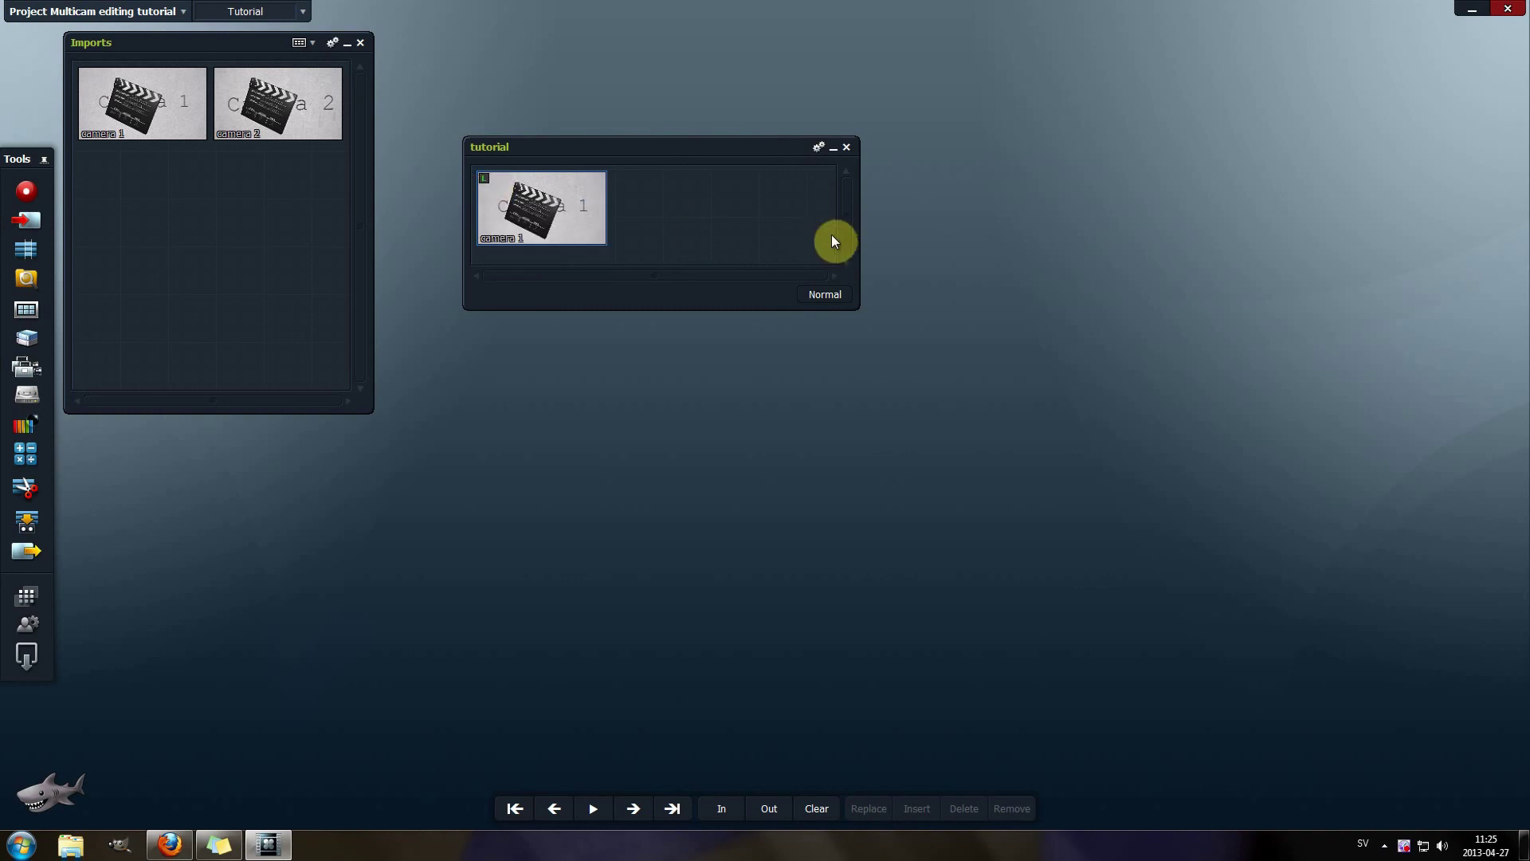
pyautogui.click(819, 147)
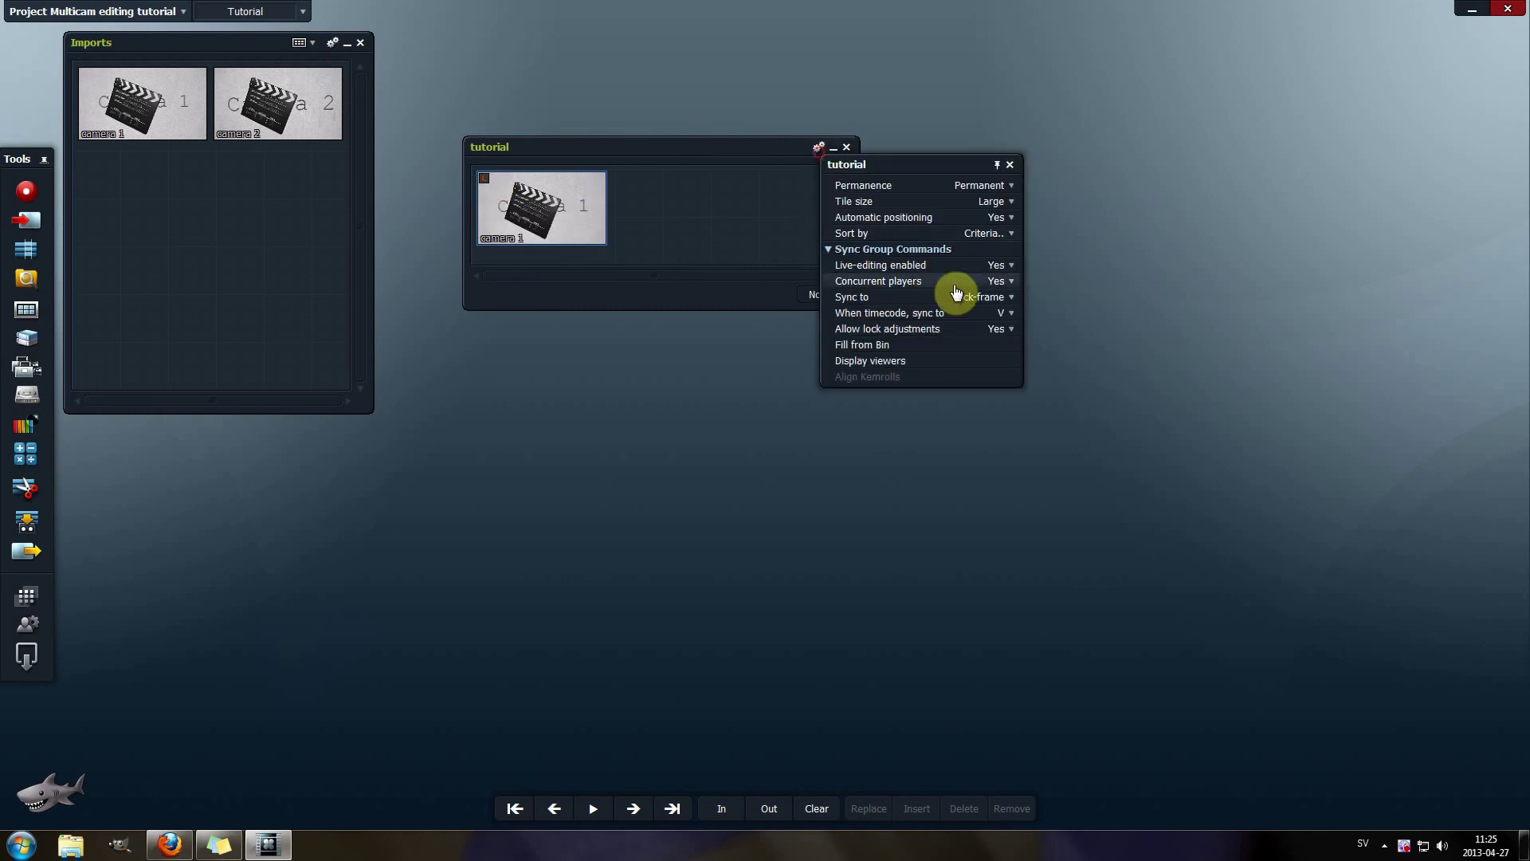
pyautogui.click(992, 330)
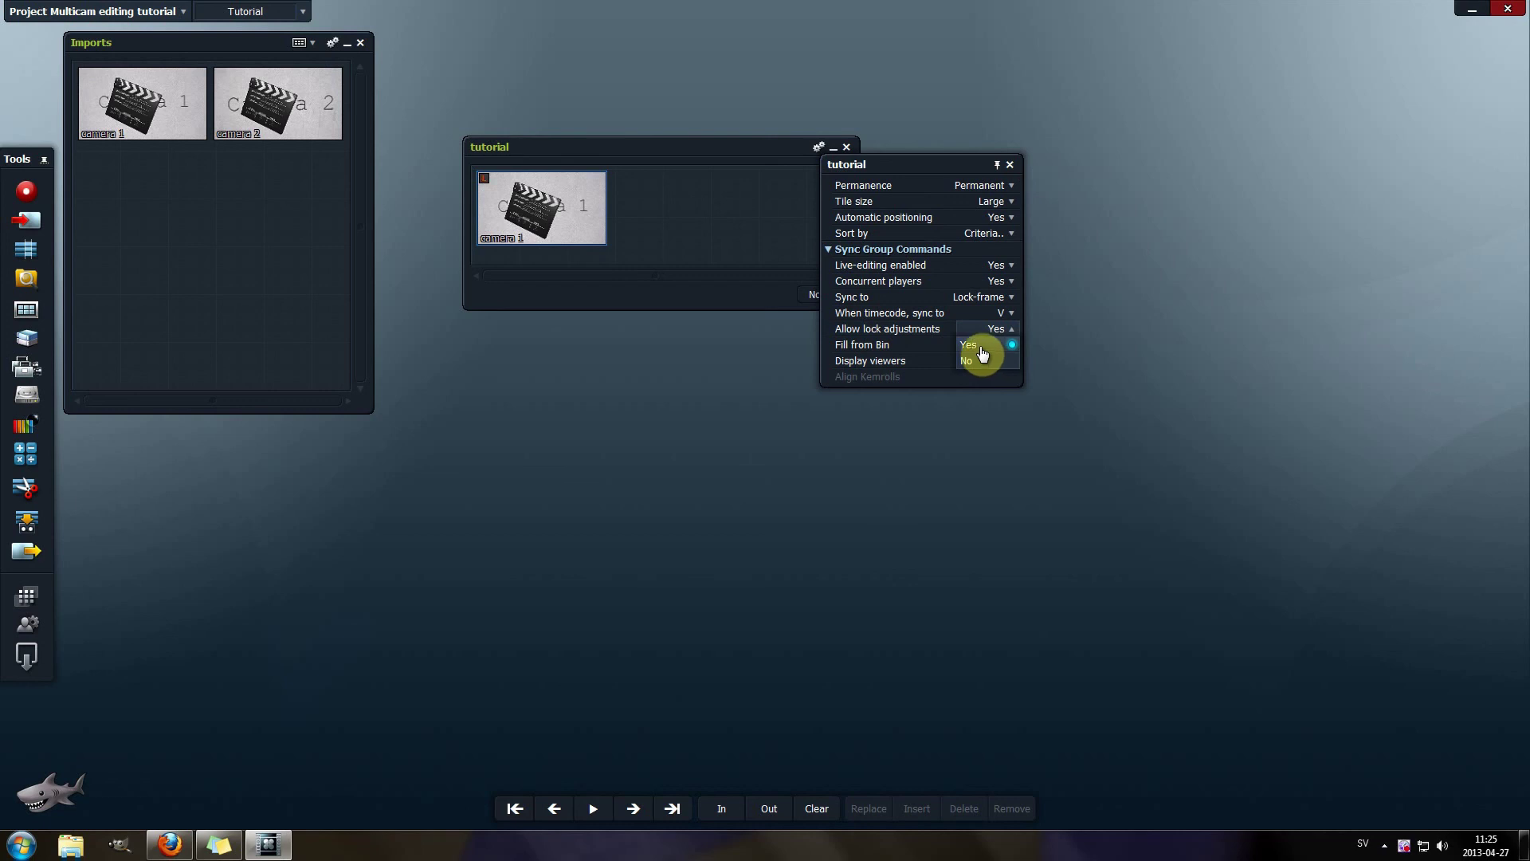
pyautogui.click(980, 348)
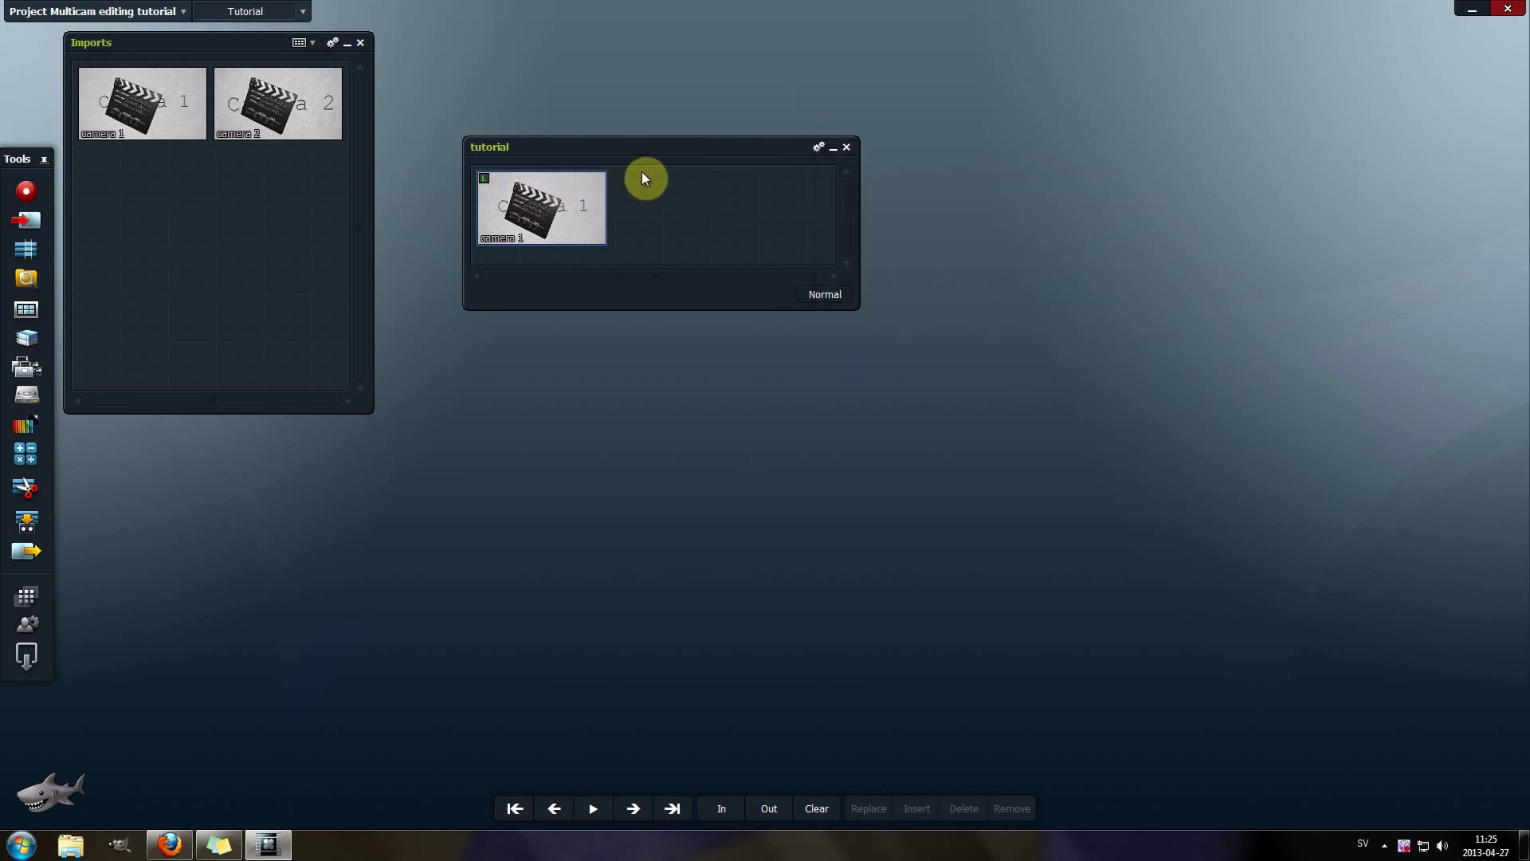
# Check camera 2 frame by frame in a viewer, then drag it into the tutorial sync group.
pyautogui.click(286, 93)
pyautogui.doubleClick(297, 88)
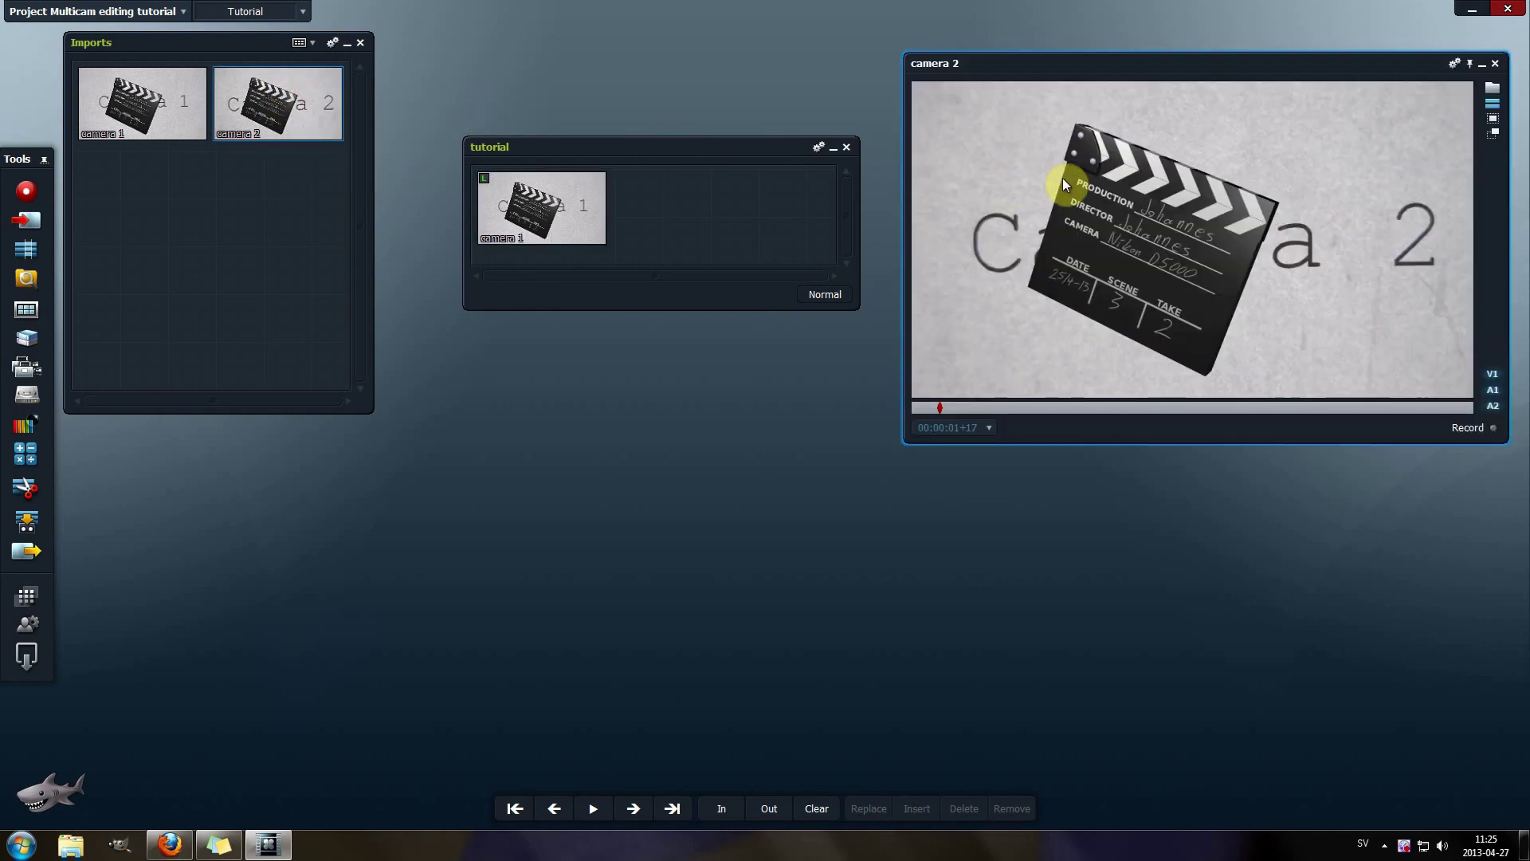
pyautogui.moveTo(940, 406); pyautogui.dragTo(937, 405)
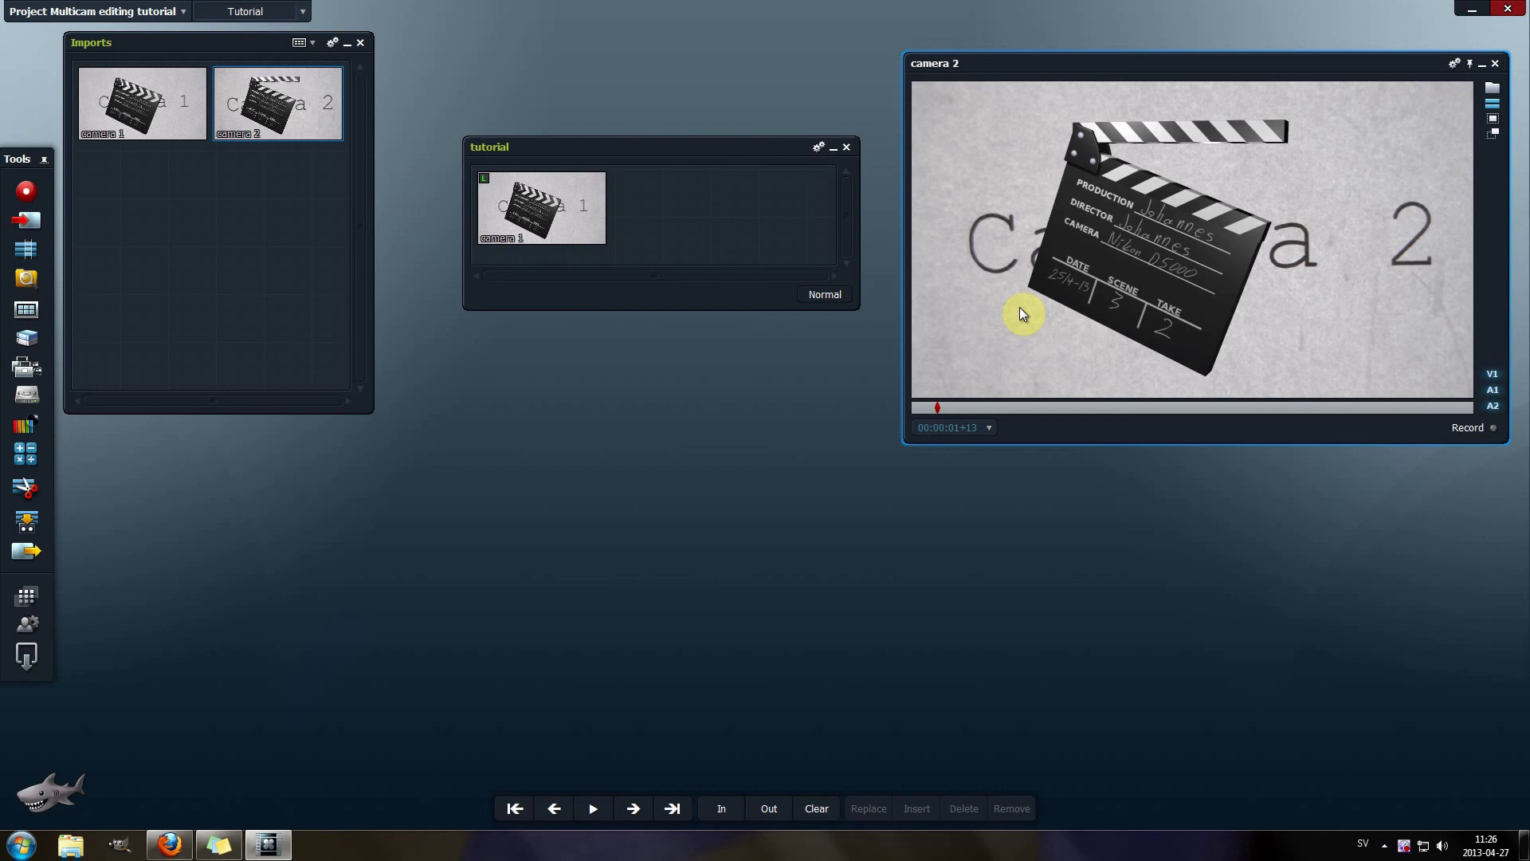
pyautogui.press('Right')
pyautogui.press('Right')
pyautogui.press('Right')
pyautogui.press('Right')
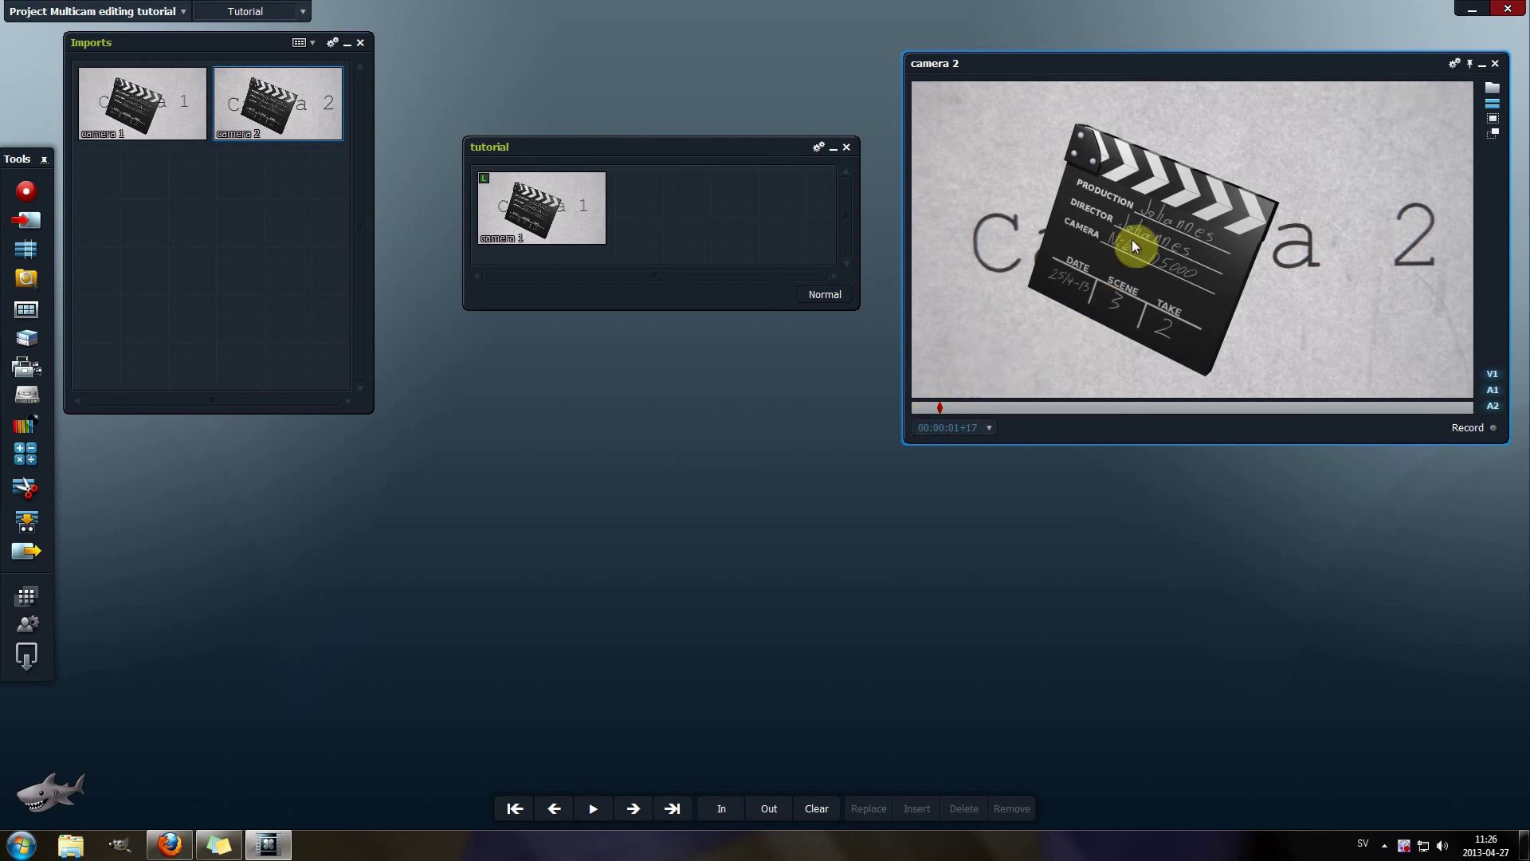
pyautogui.click(1495, 63)
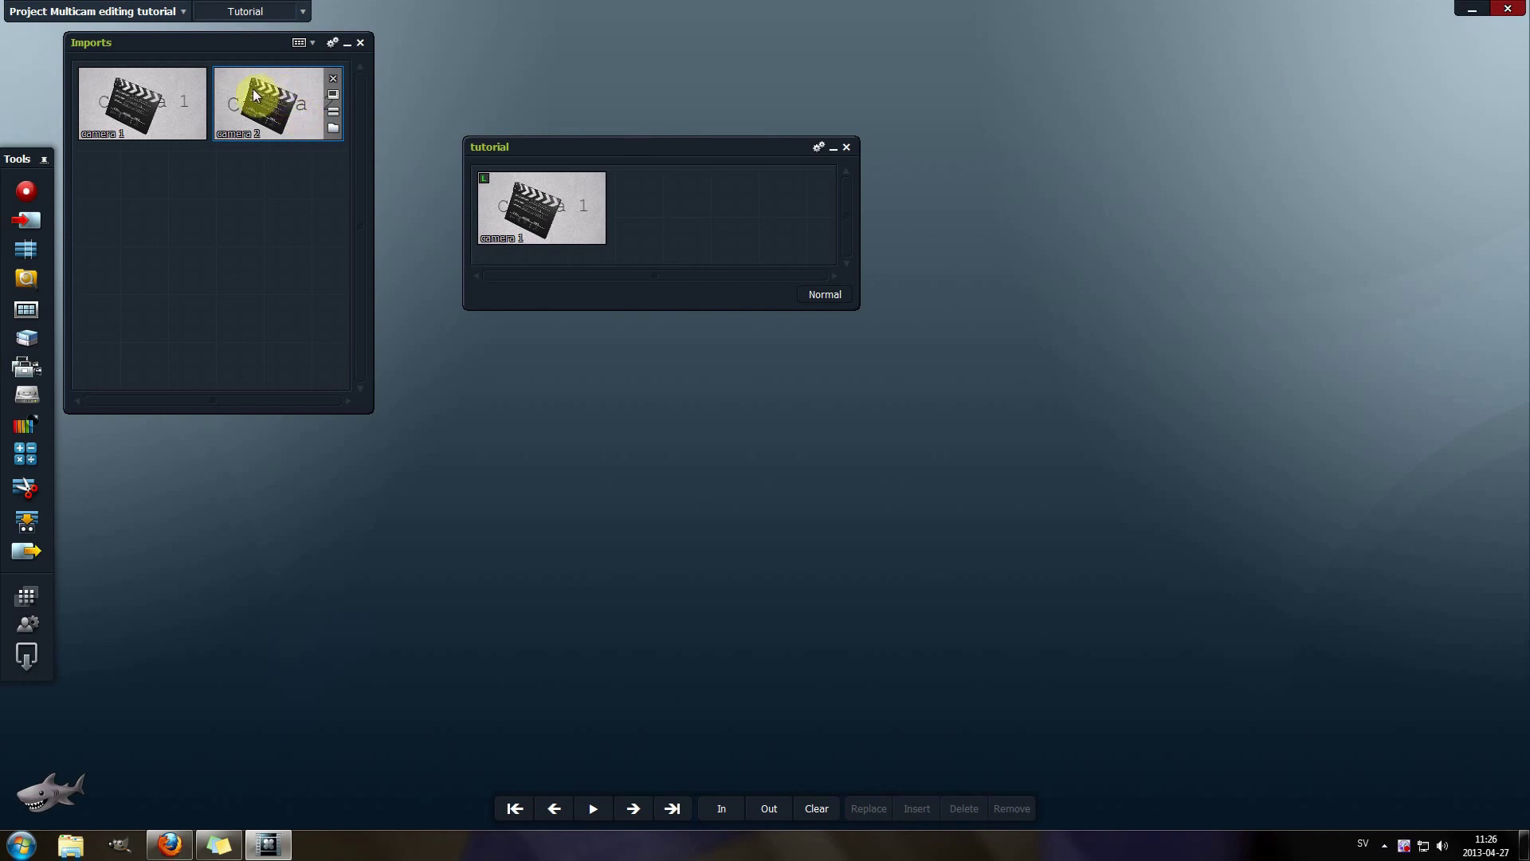
pyautogui.moveTo(252, 88); pyautogui.dragTo(658, 196)
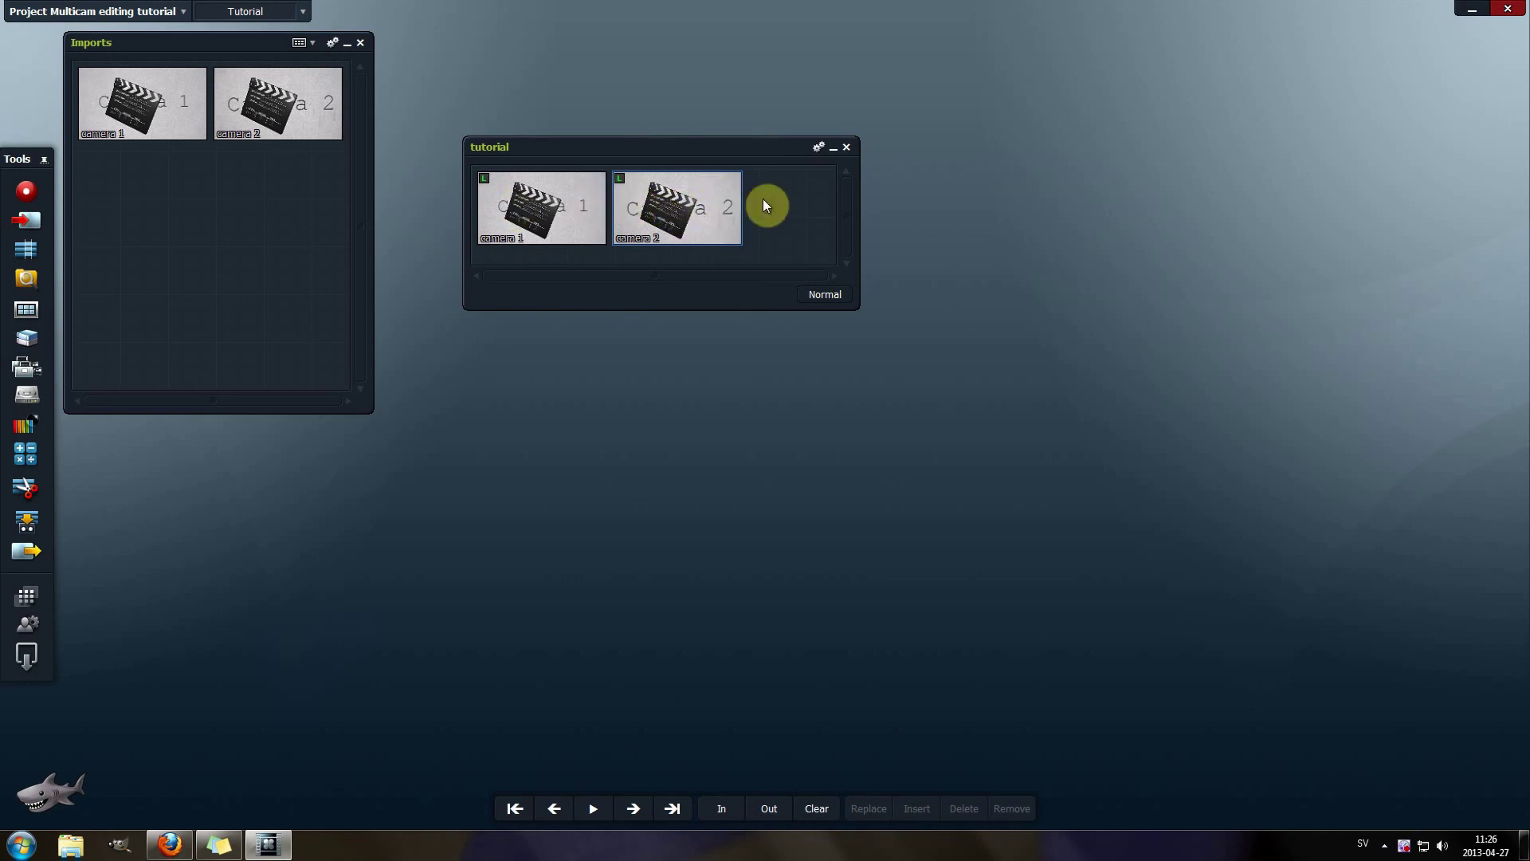
# Display viewers for the tutorial group's clips and arrange camera 1 and camera 2 side by side.
pyautogui.rightClick(651, 153)
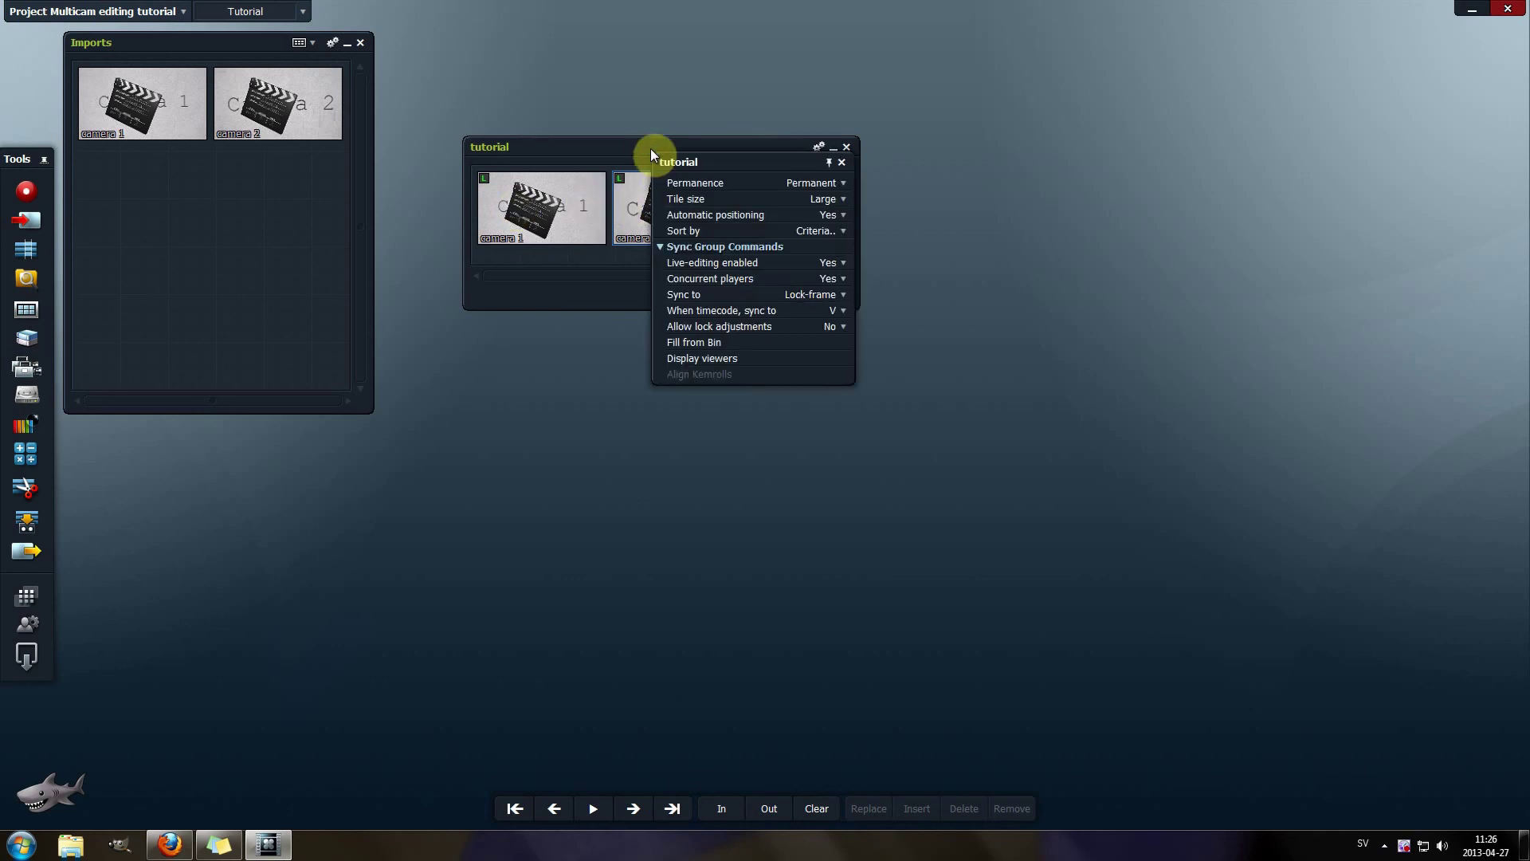
pyautogui.click(701, 361)
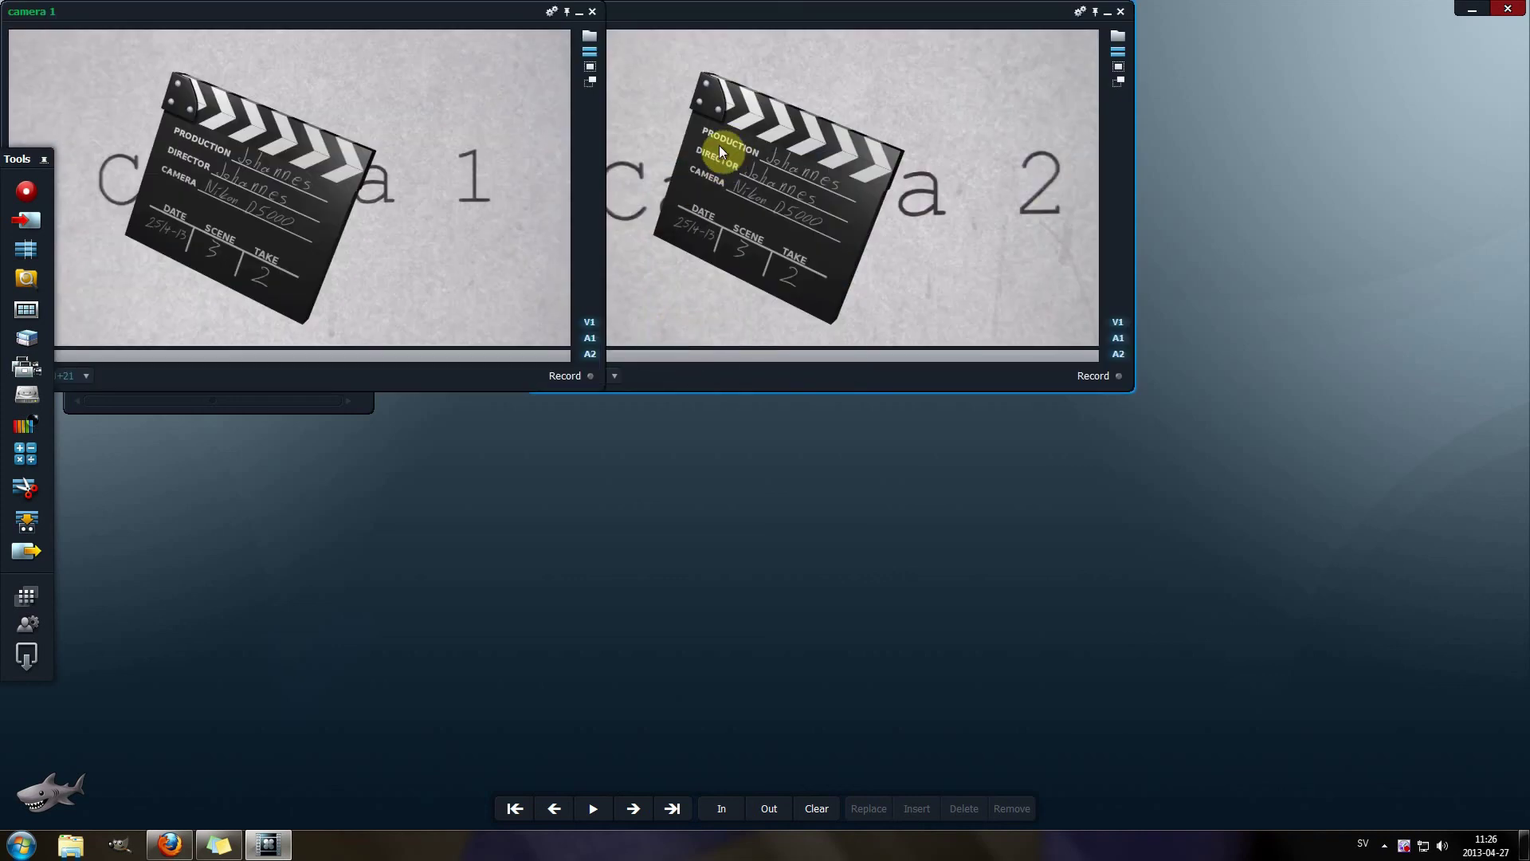
pyautogui.moveTo(719, 145); pyautogui.dragTo(947, 163)
pyautogui.moveTo(348, 191); pyautogui.dragTo(472, 223)
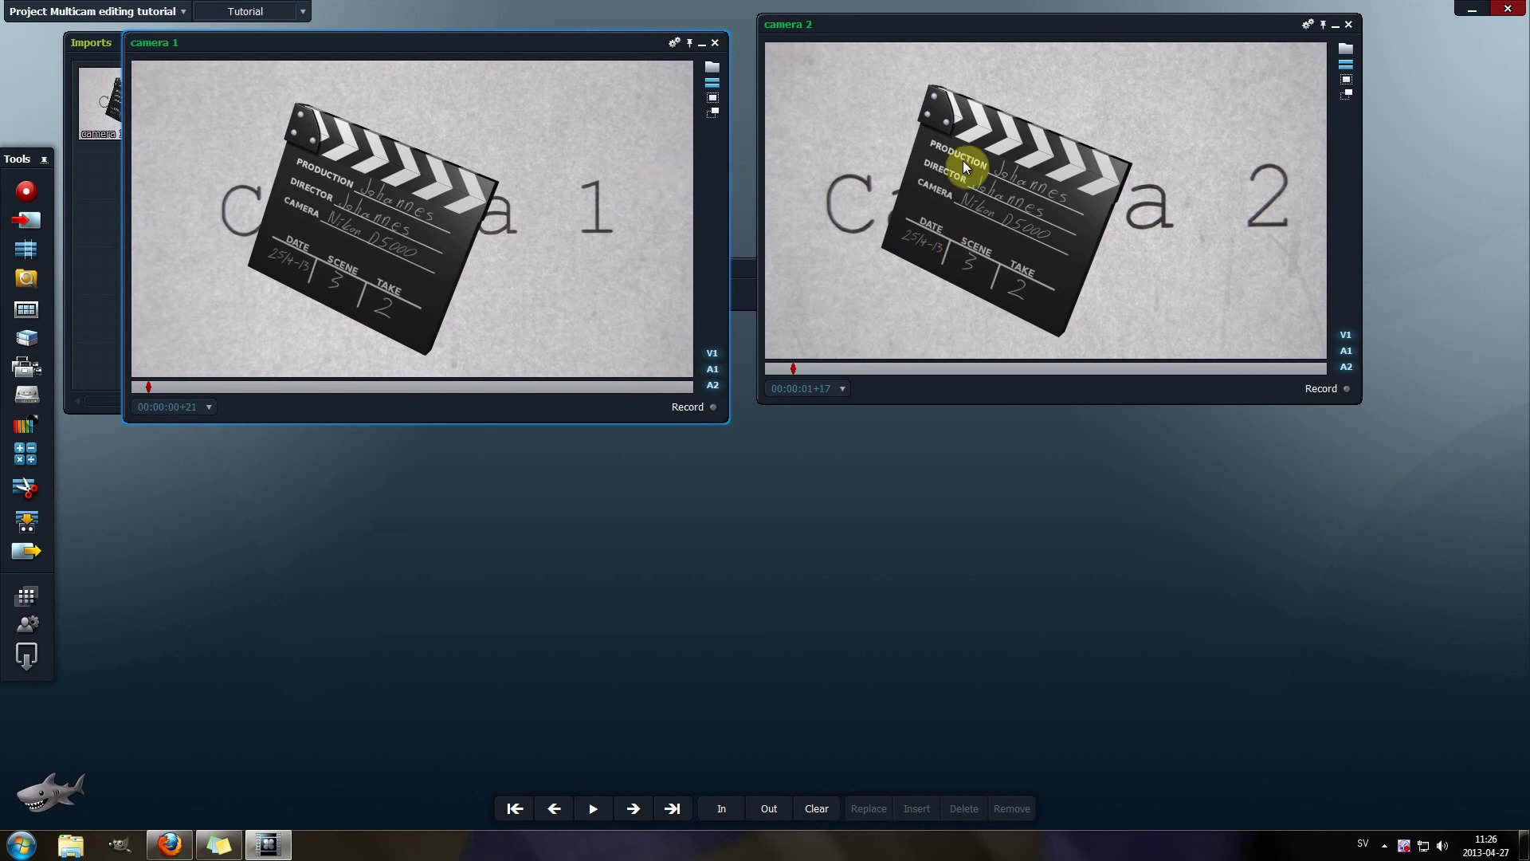
pyautogui.moveTo(964, 160); pyautogui.dragTo(969, 177)
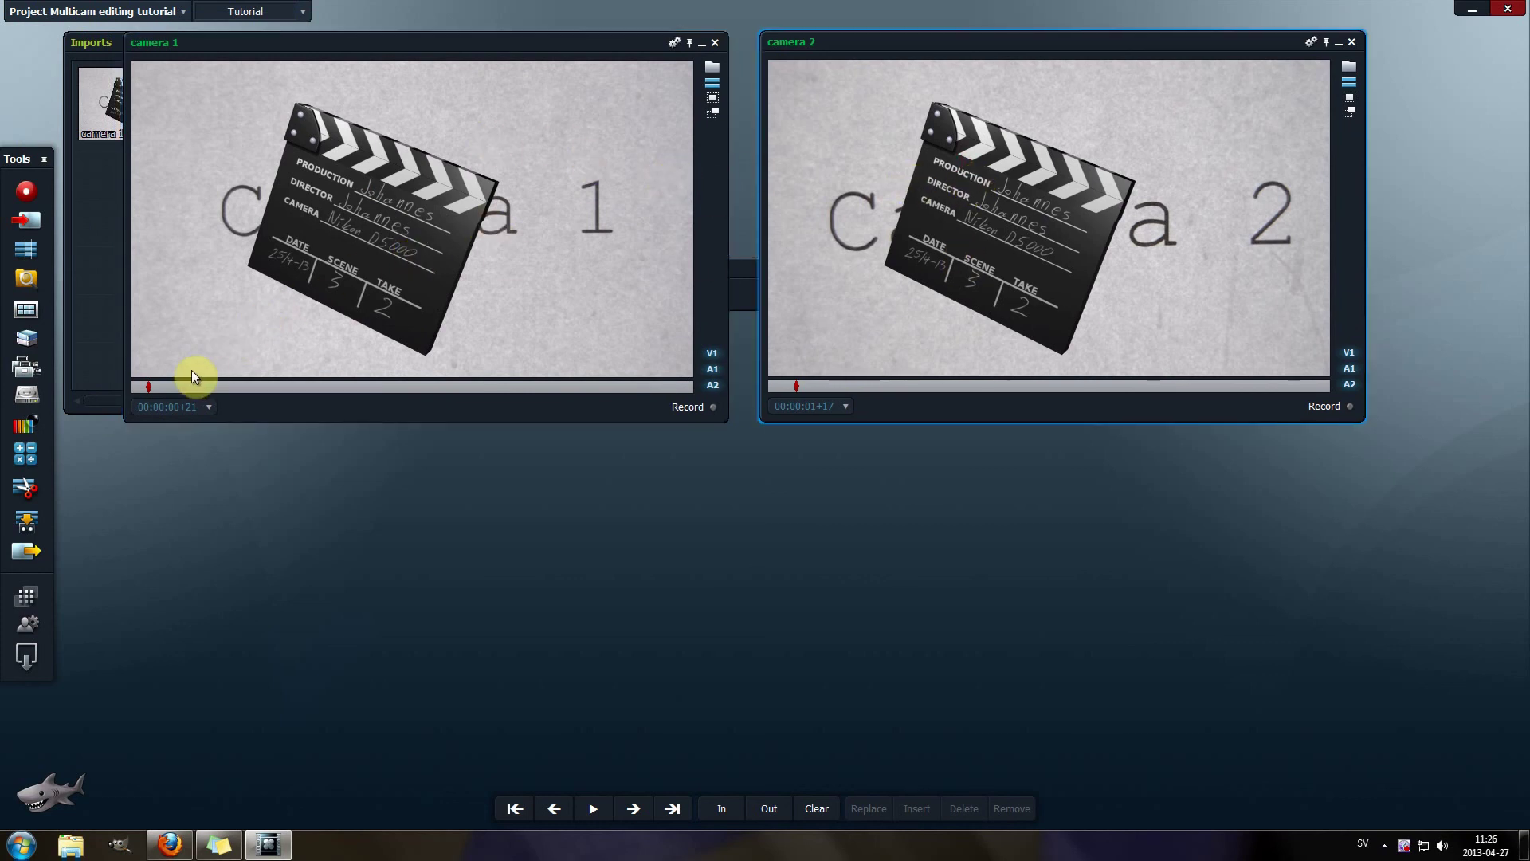
# Rewind camera 1 to the start and play both cameras together, then stop.
pyautogui.moveTo(150, 386); pyautogui.dragTo(131, 386)
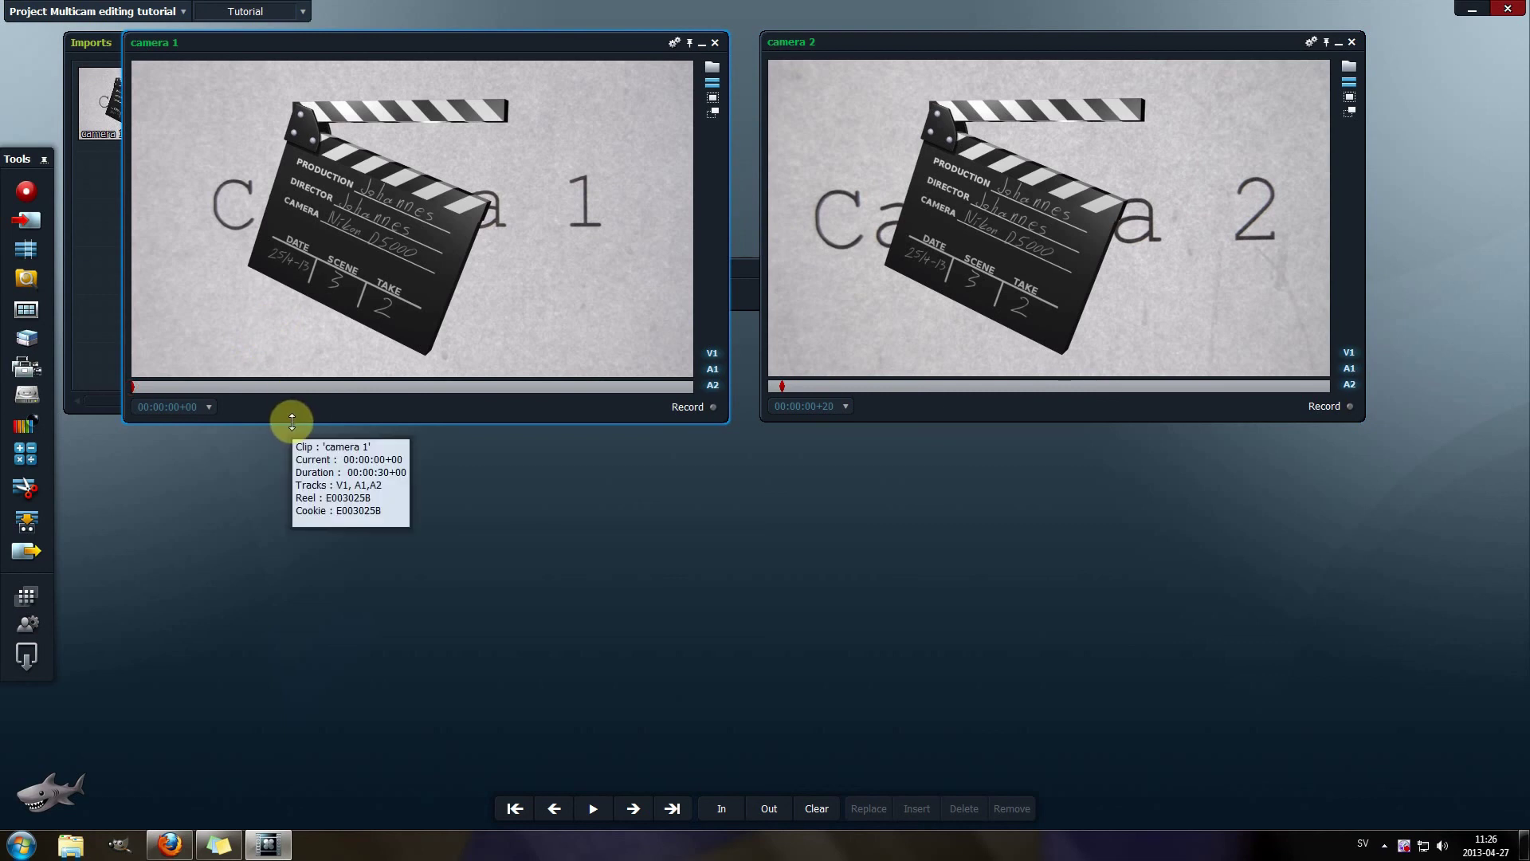
pyautogui.click(593, 808)
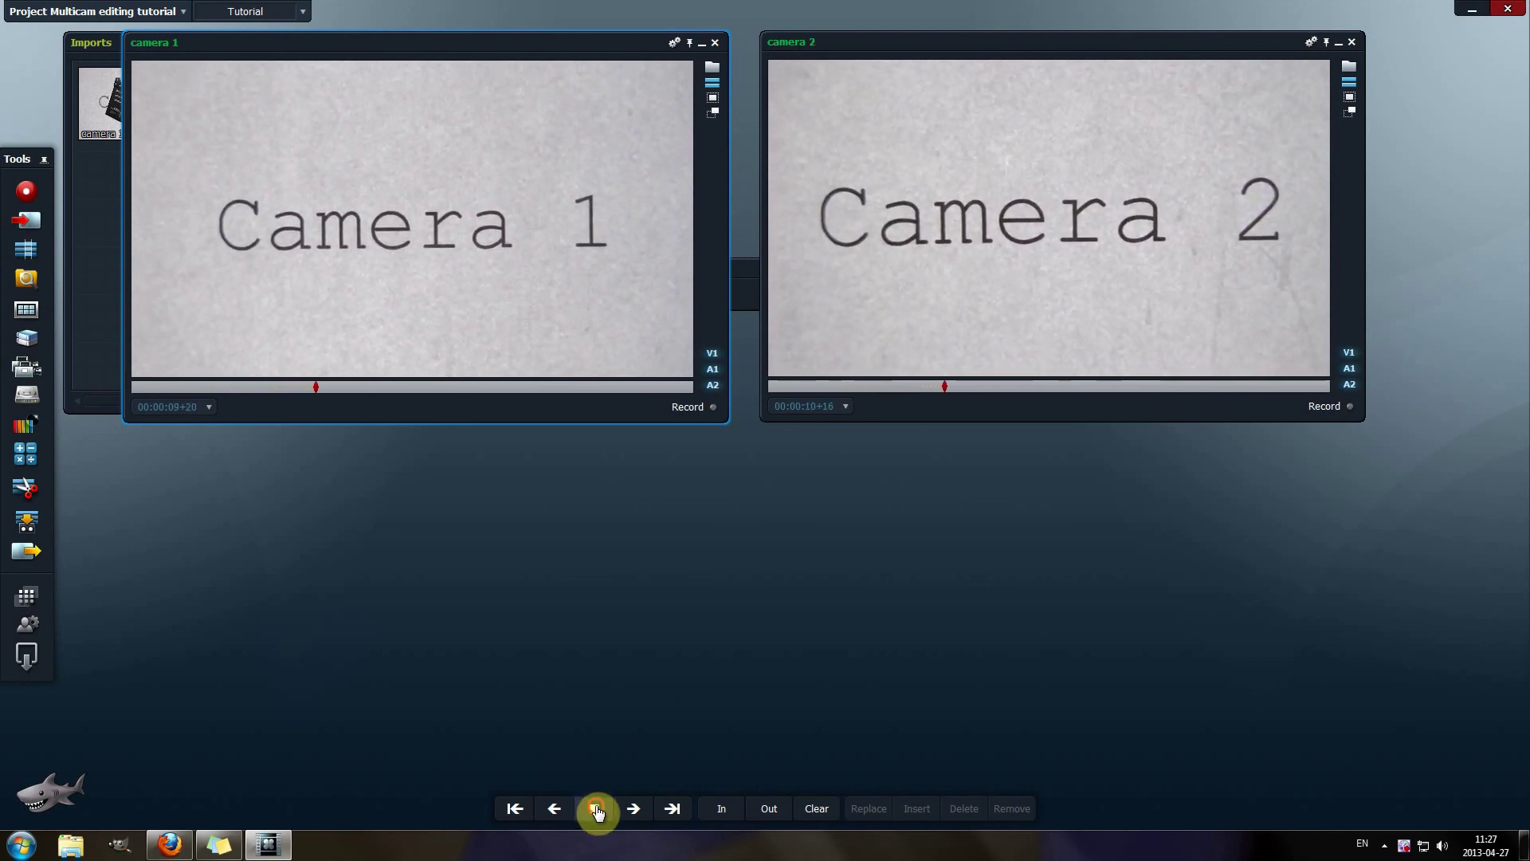
pyautogui.click(590, 809)
# Close the camera 1 and camera 2 viewers and expand the tutorial panel to show both clips.
pyautogui.click(715, 44)
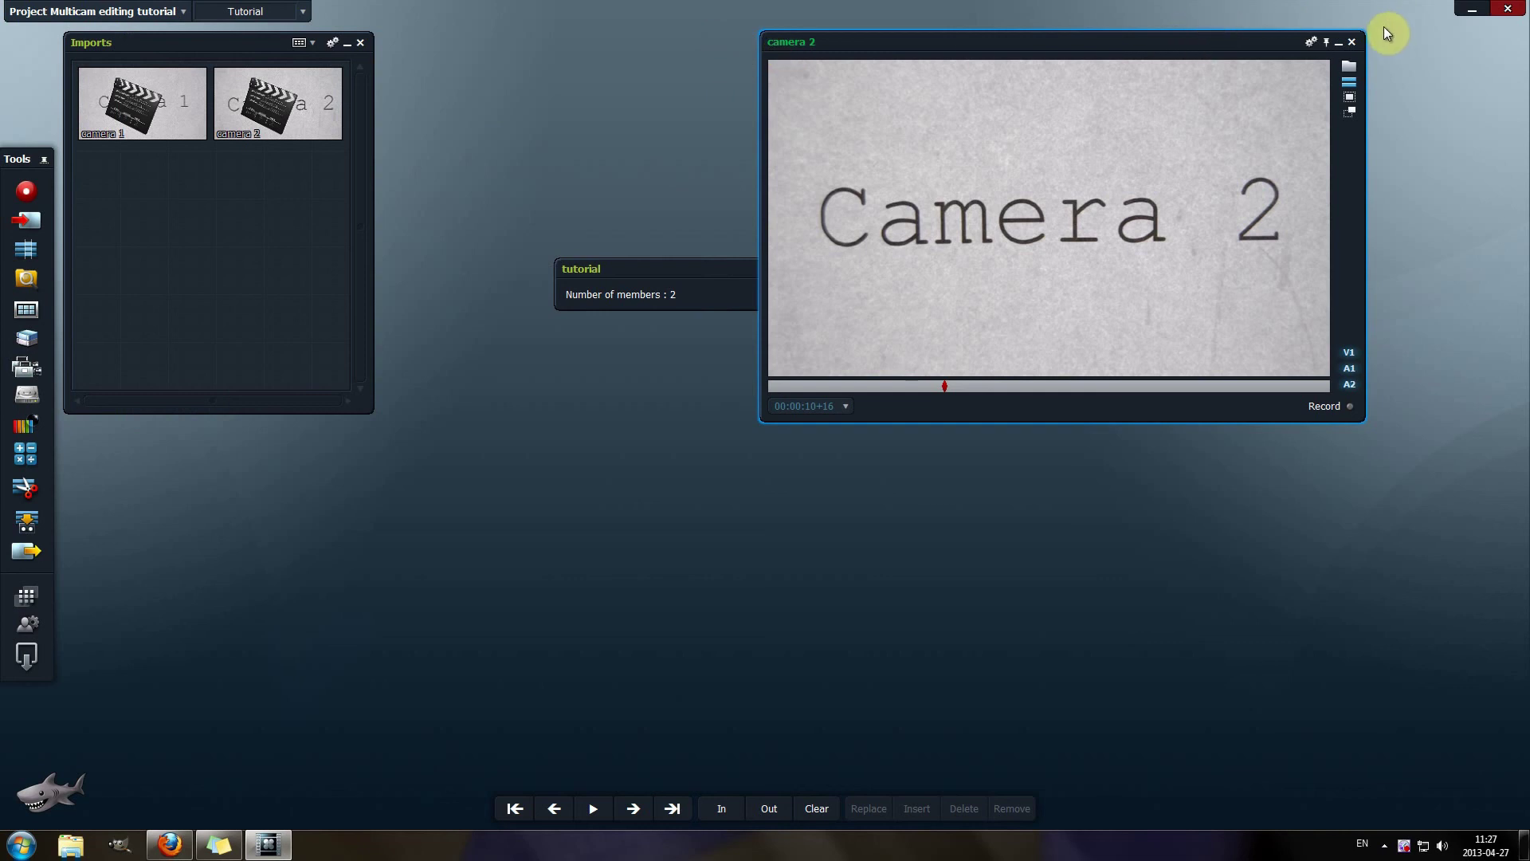
pyautogui.click(1352, 42)
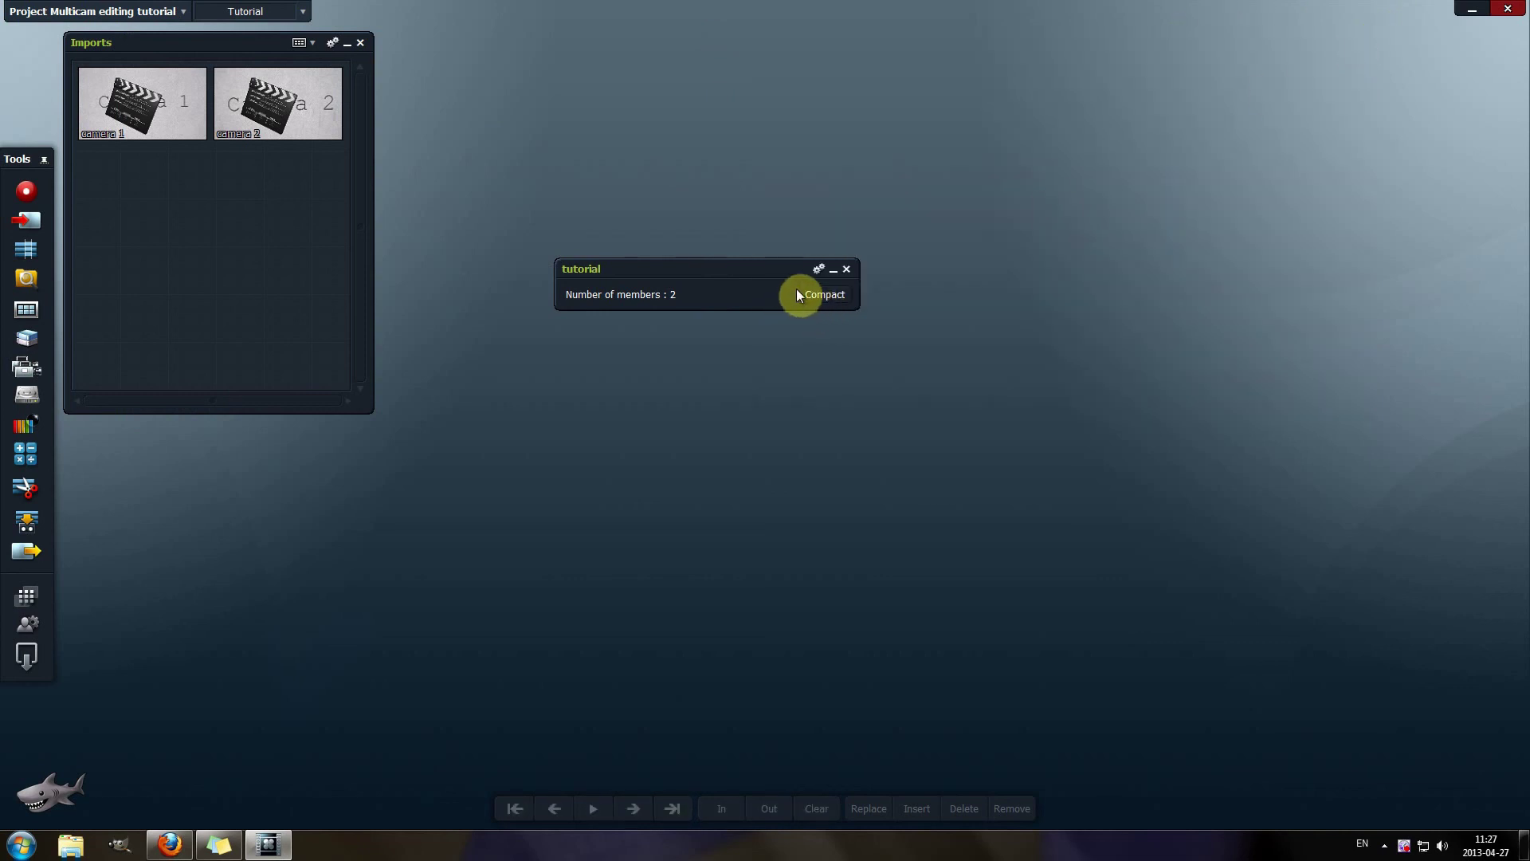
pyautogui.moveTo(687, 280); pyautogui.dragTo(585, 100)
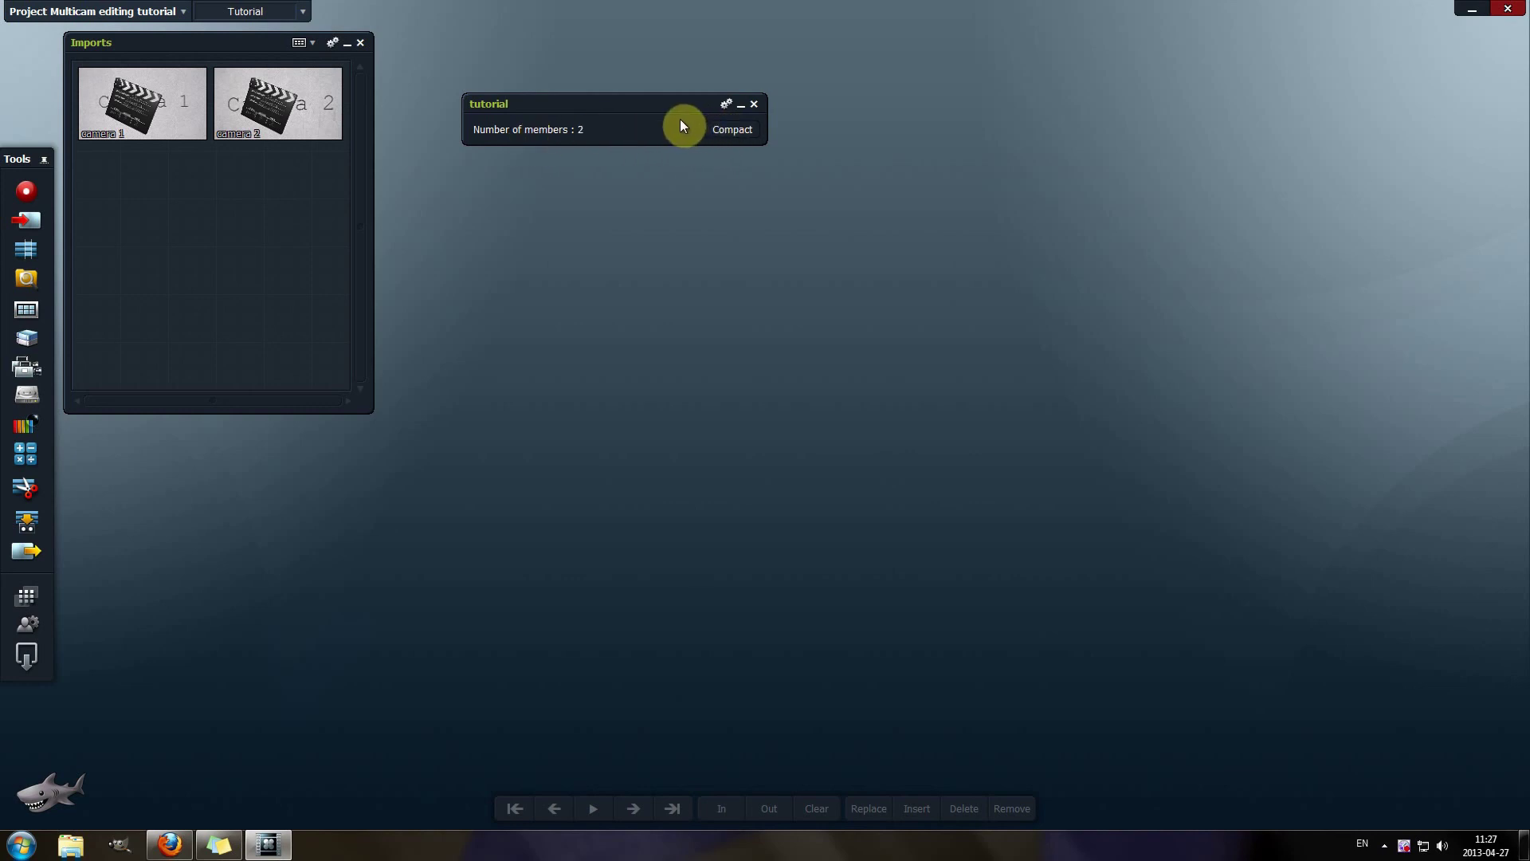
pyautogui.click(734, 130)
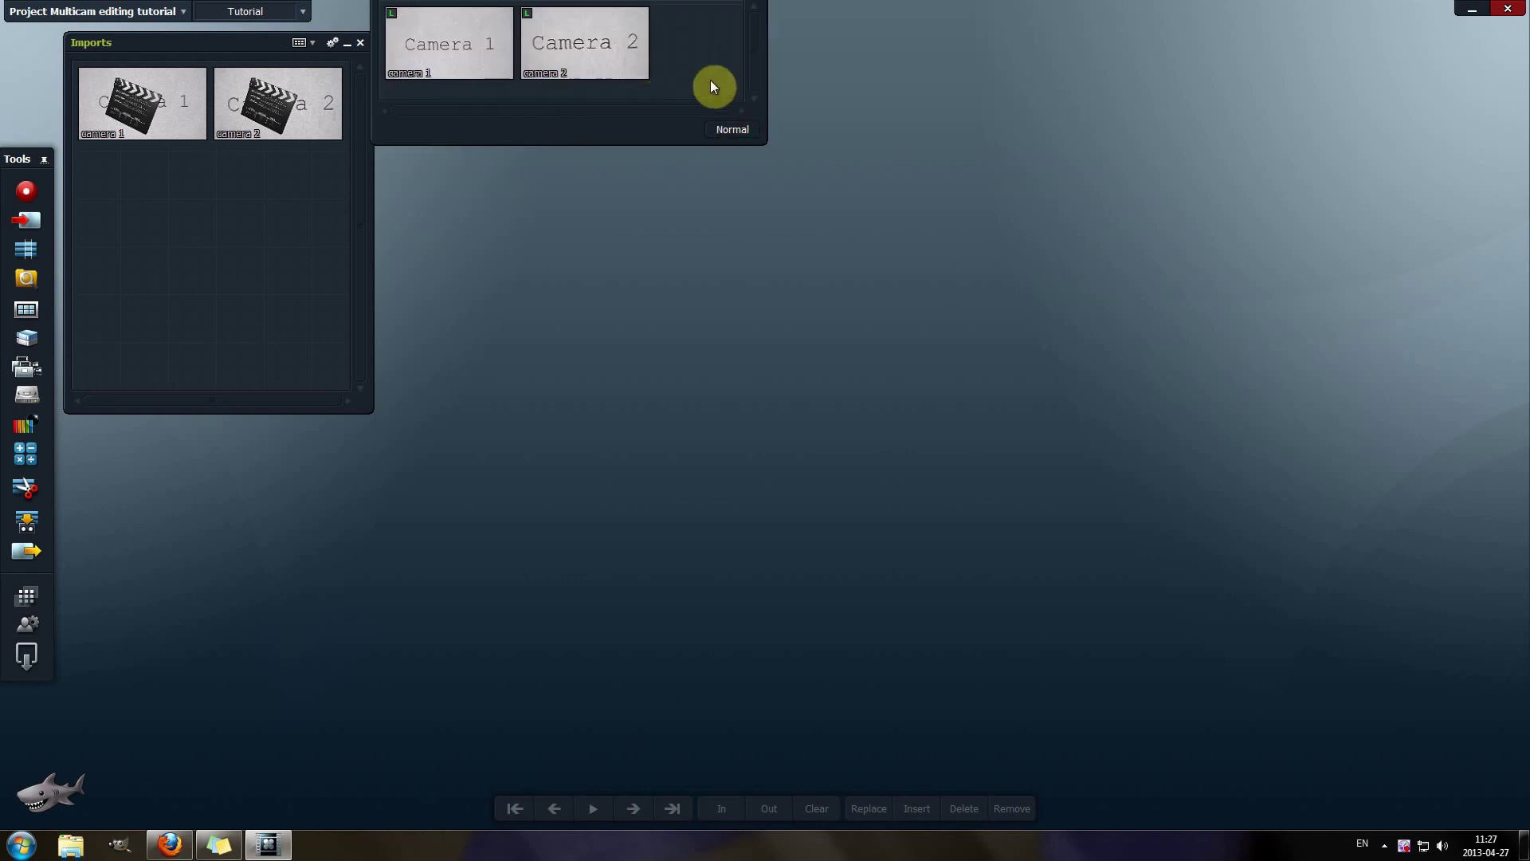
pyautogui.moveTo(711, 75); pyautogui.dragTo(738, 157)
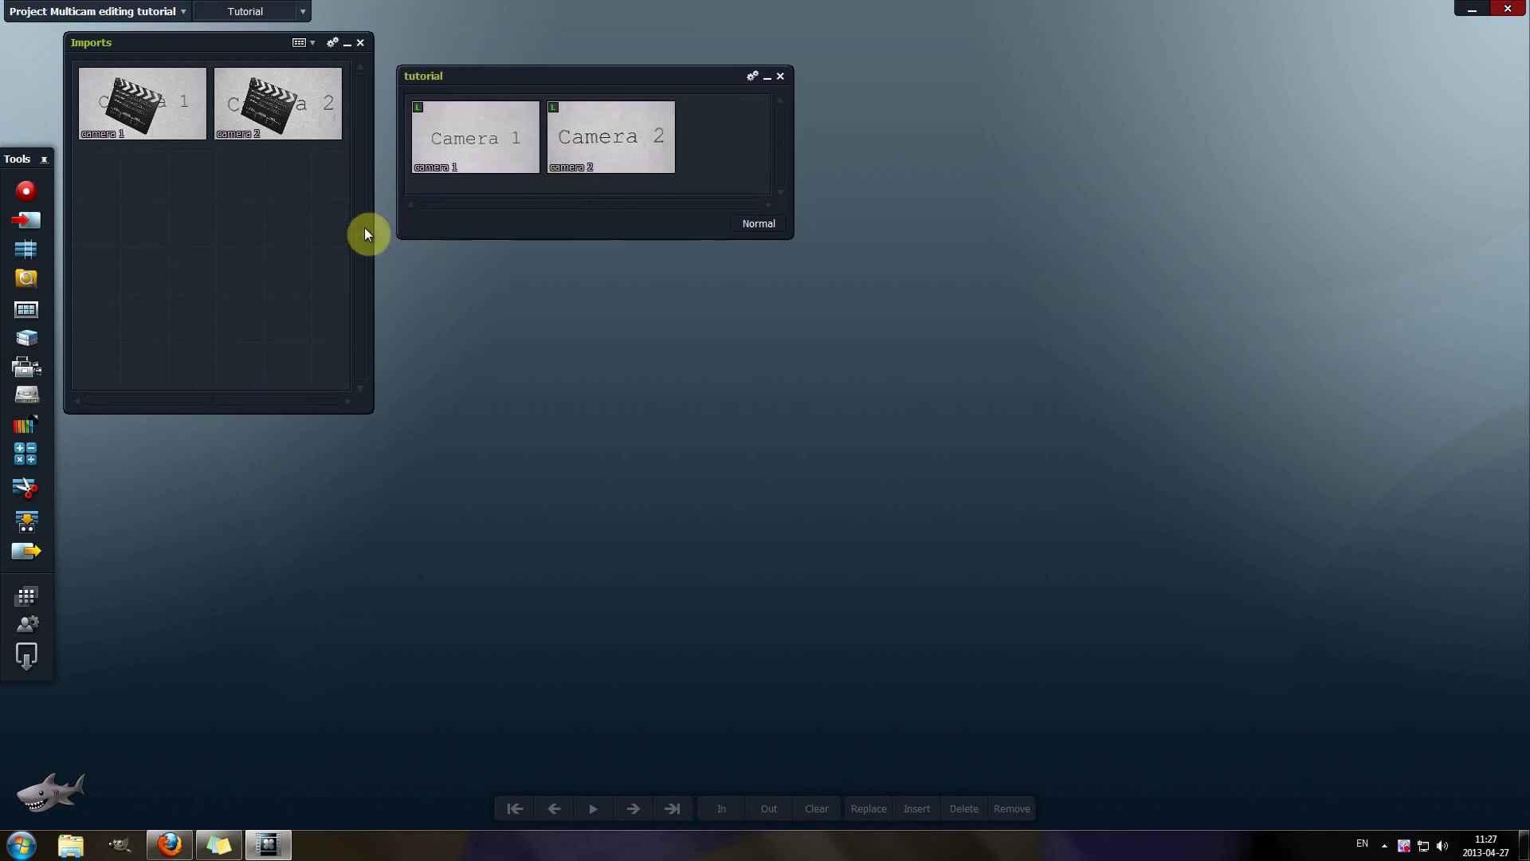
# Create a new empty edit, Edit #4, from the Tools bar.
pyautogui.click(22, 250)
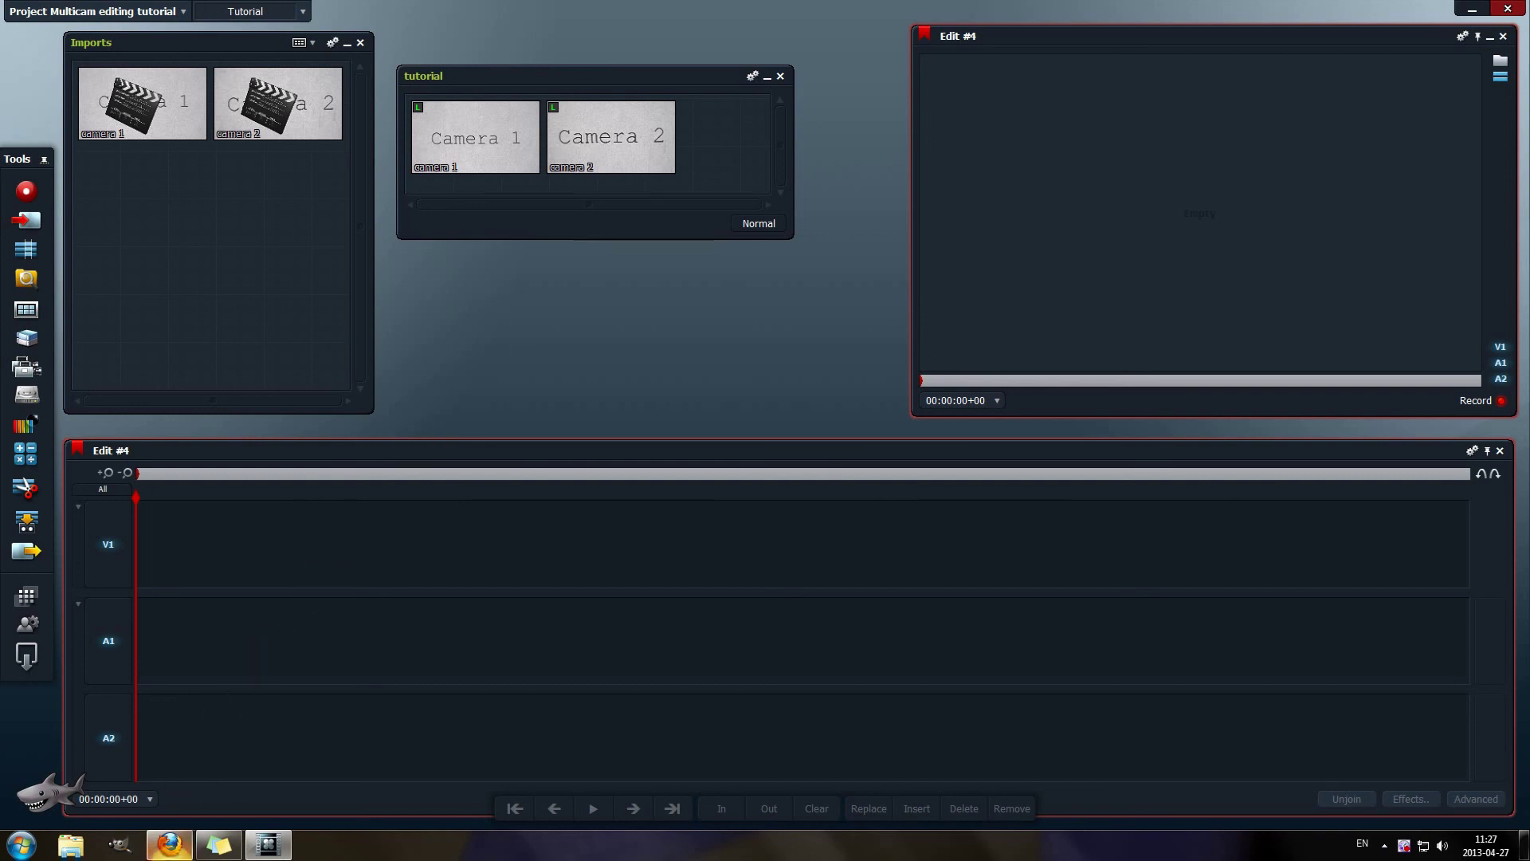
pyautogui.click(169, 843)
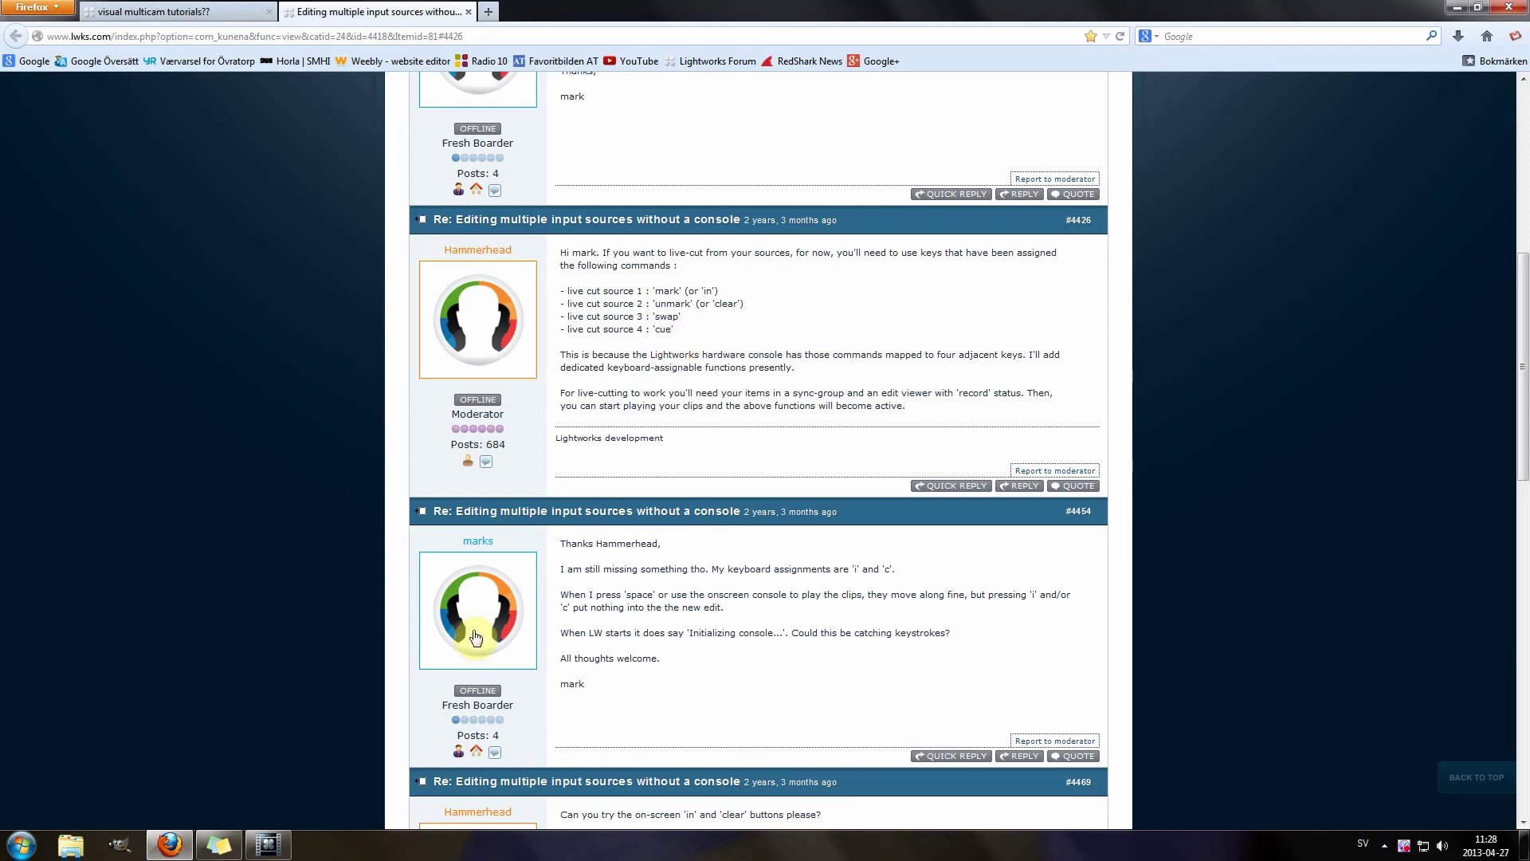
# Open the key assignments list from Preferences and scroll down to the Live cut source commands.
pyautogui.click(271, 843)
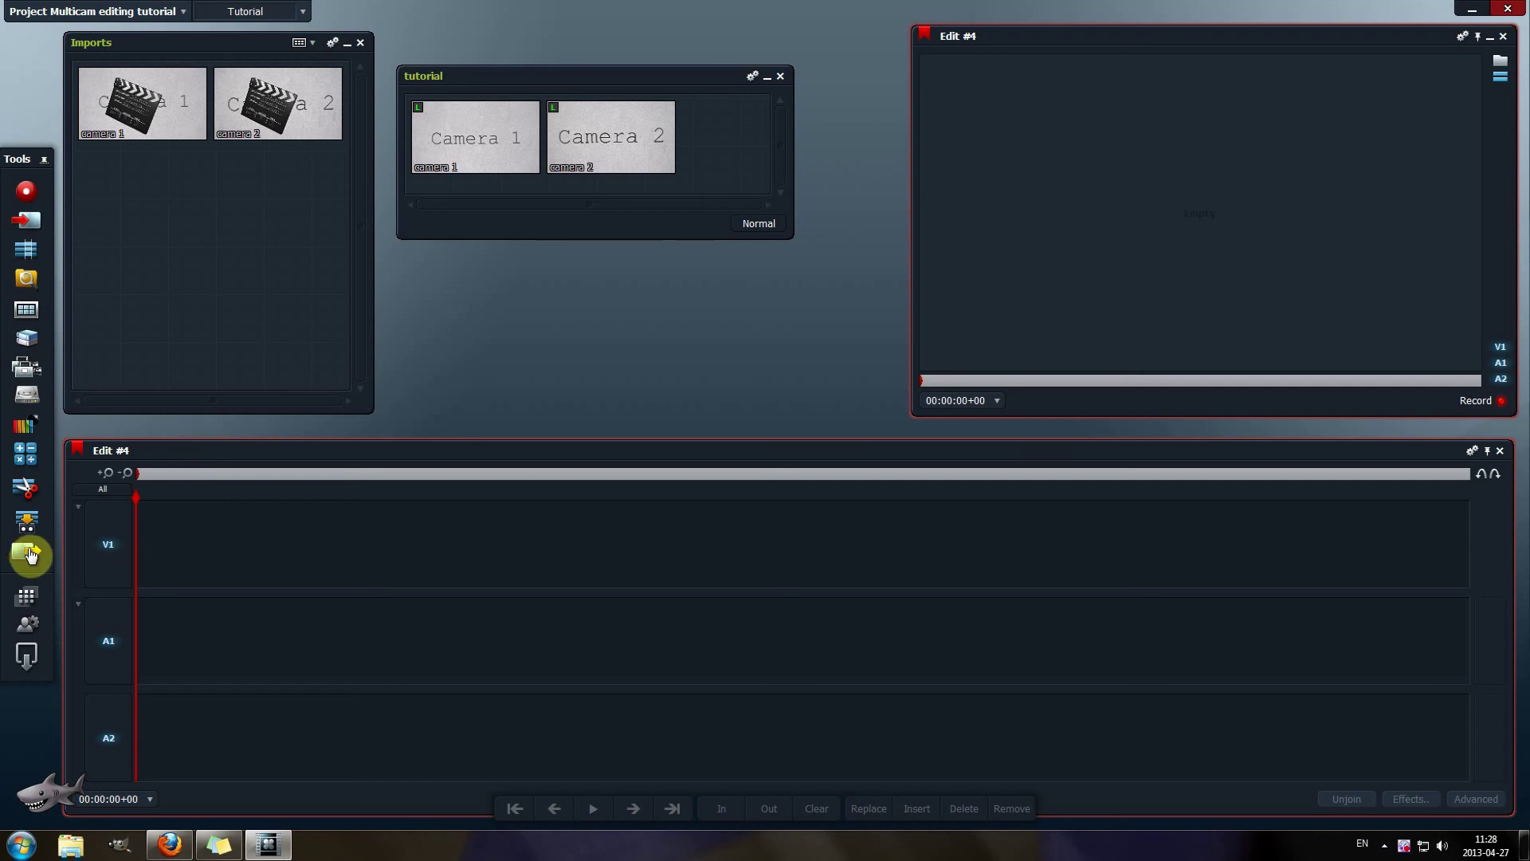
pyautogui.click(25, 629)
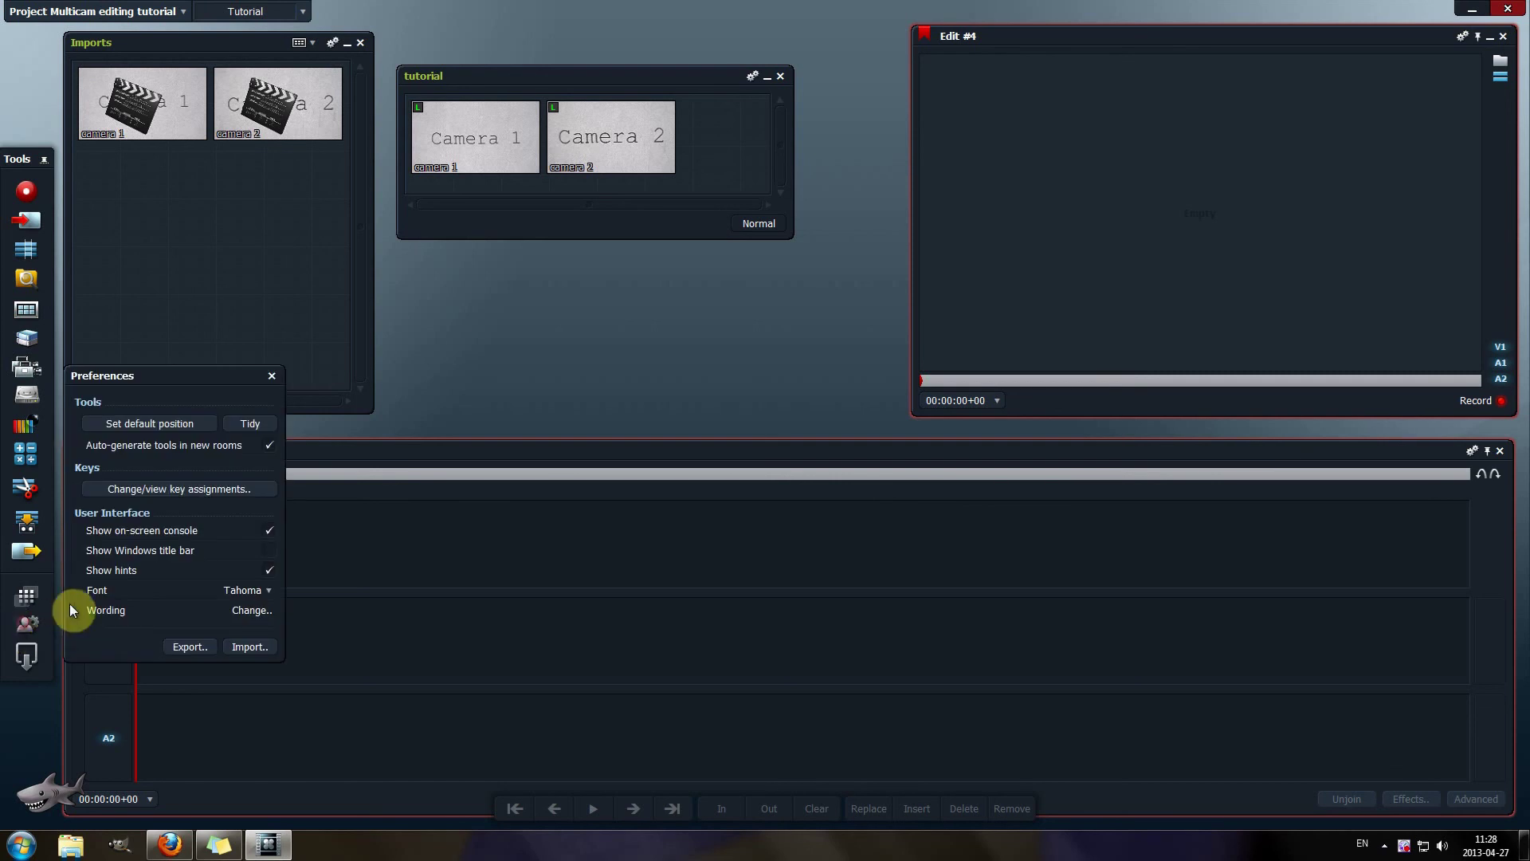
pyautogui.click(200, 491)
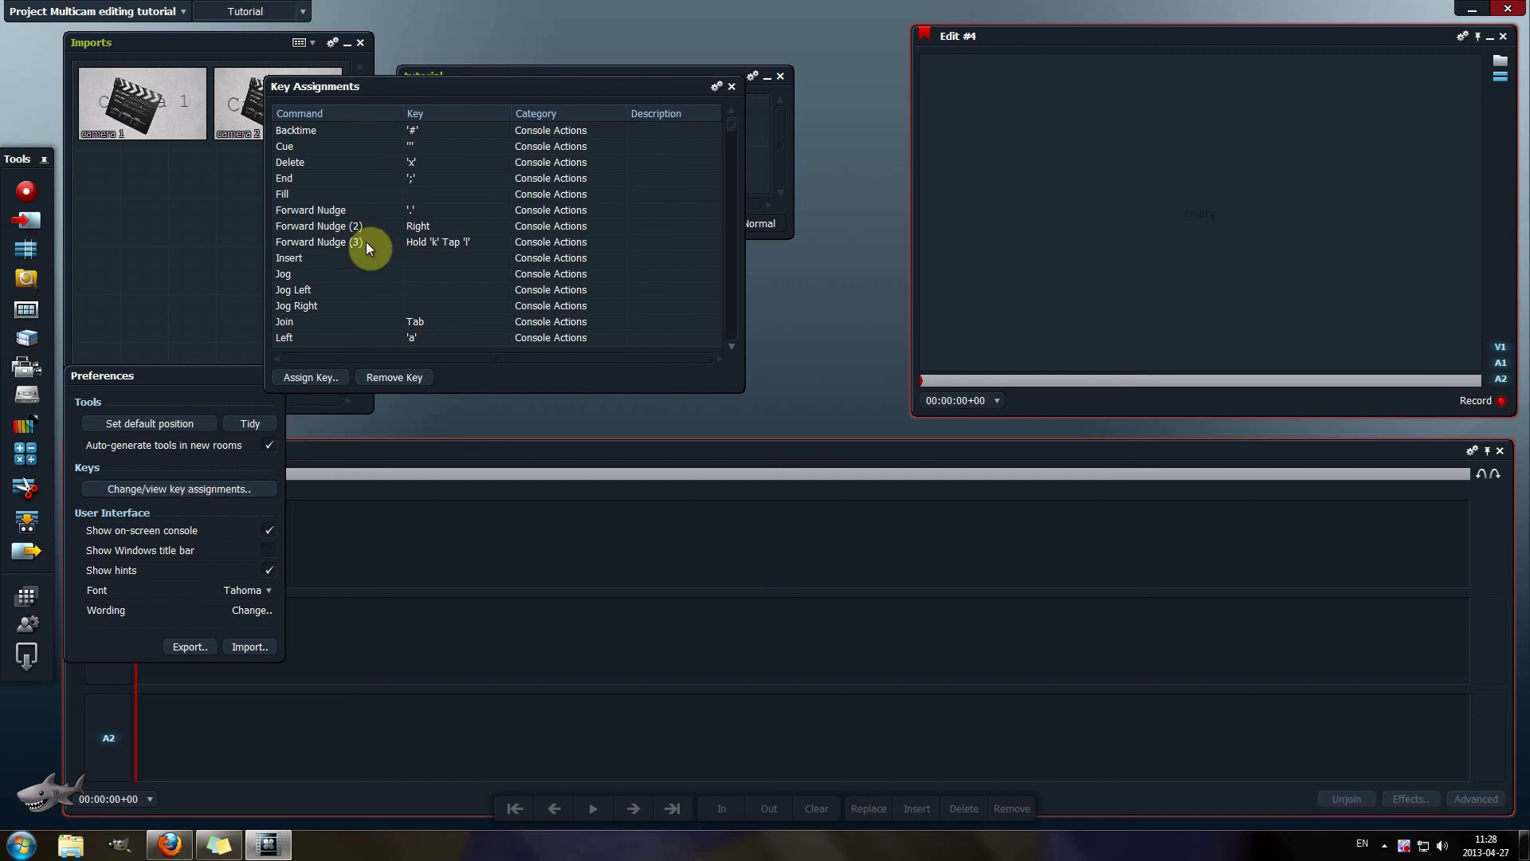
pyautogui.moveTo(468, 90); pyautogui.dragTo(705, 134)
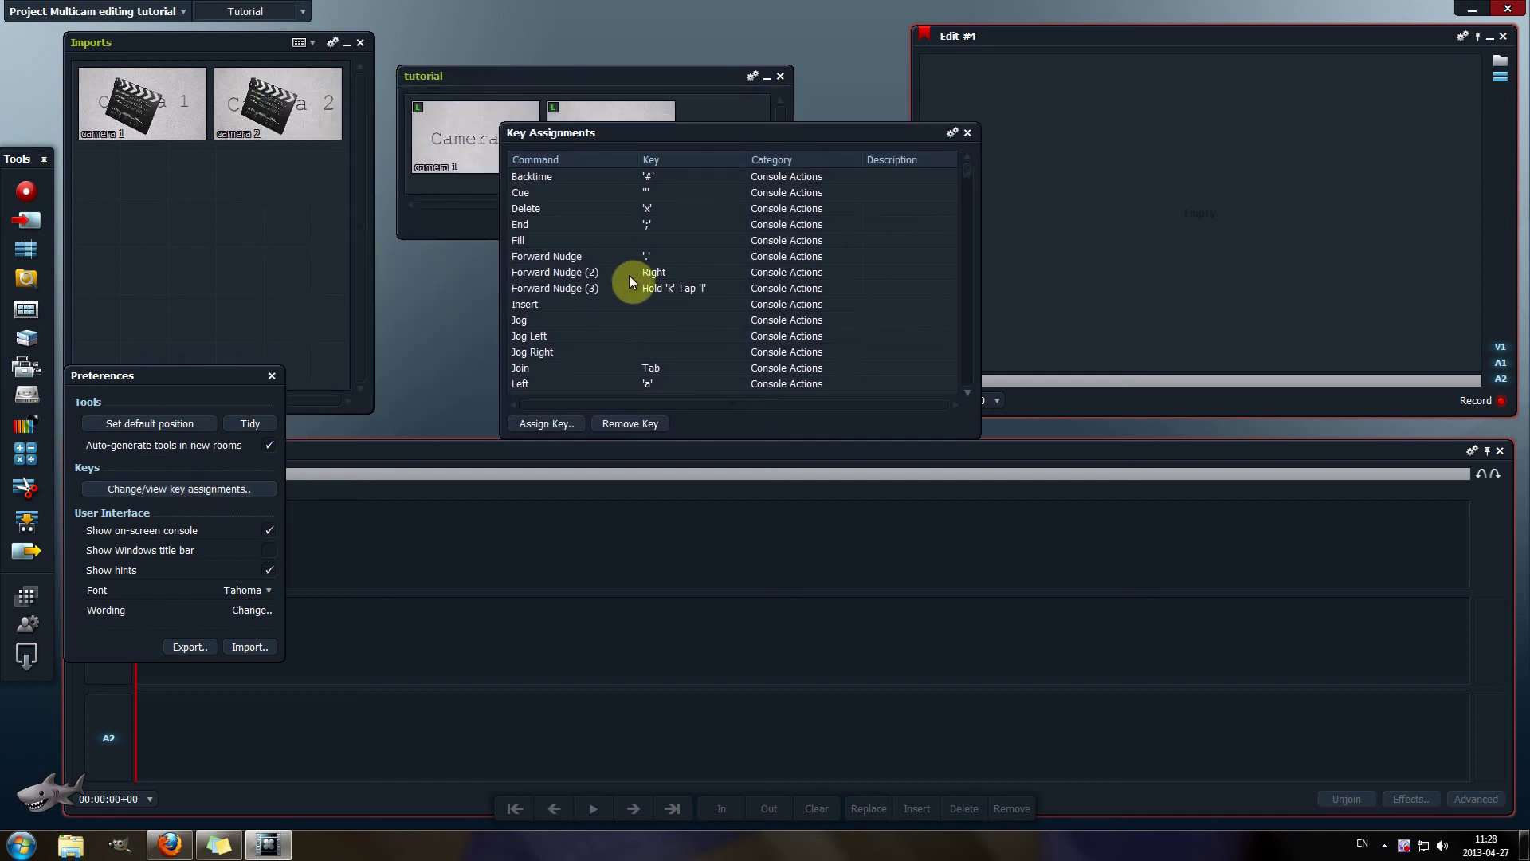
pyautogui.scroll(-15, 629, 273)
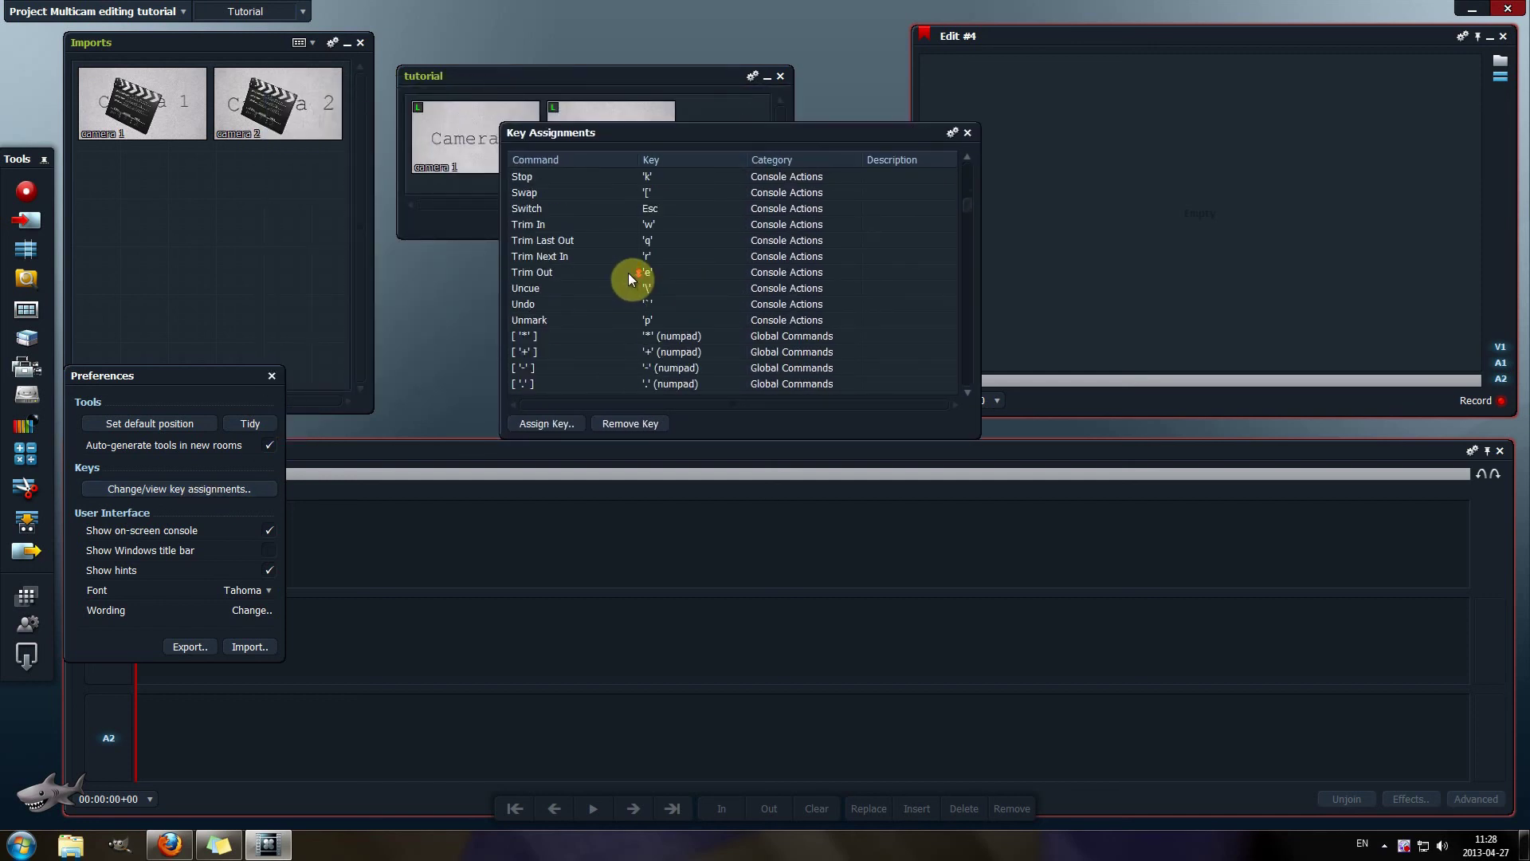
pyautogui.scroll(-6, 628, 272)
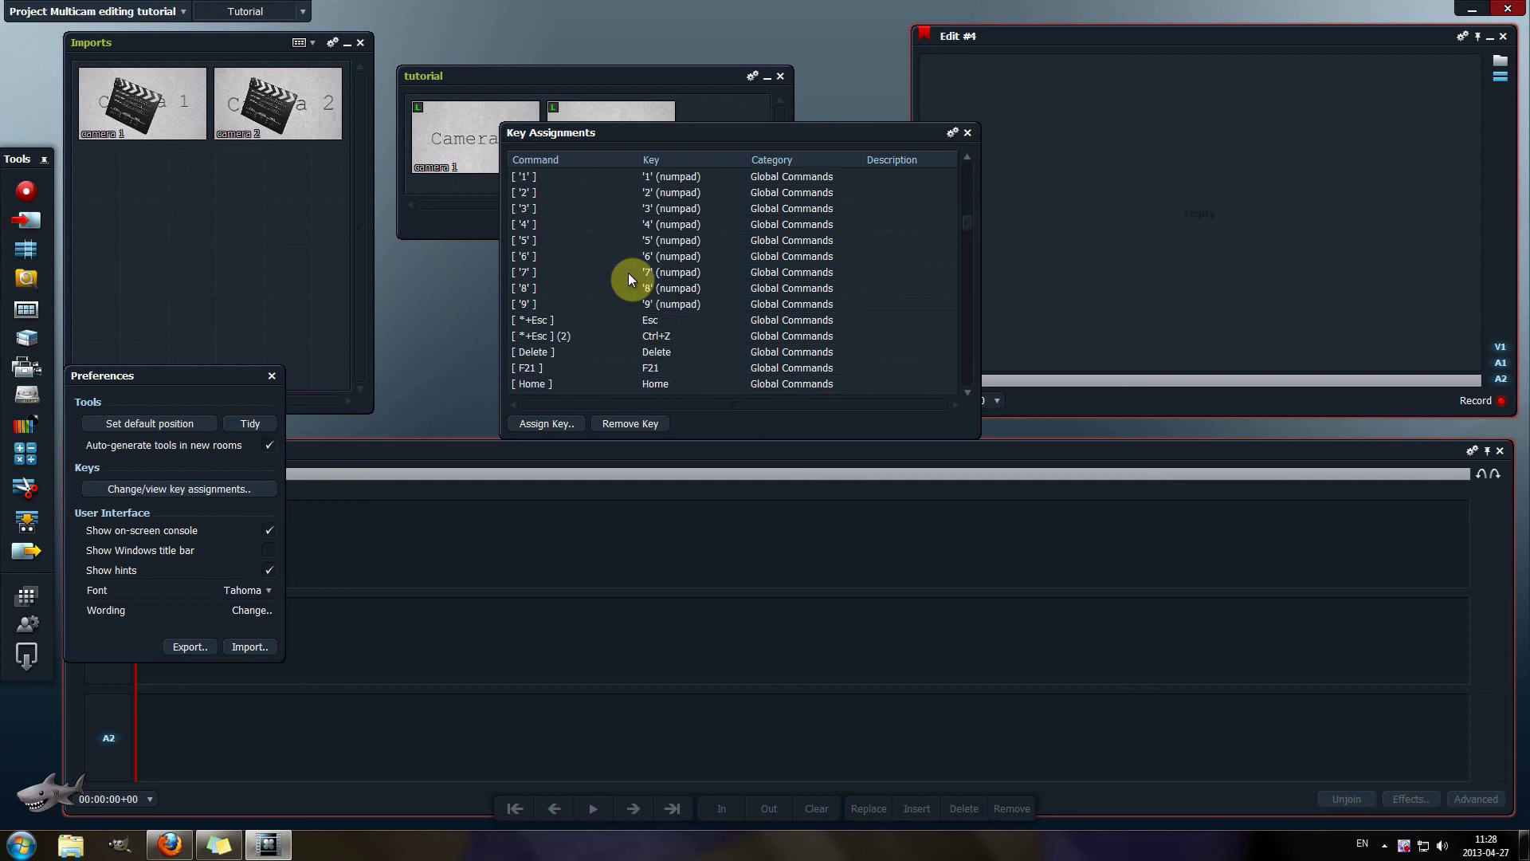
pyautogui.scroll(-4, 628, 273)
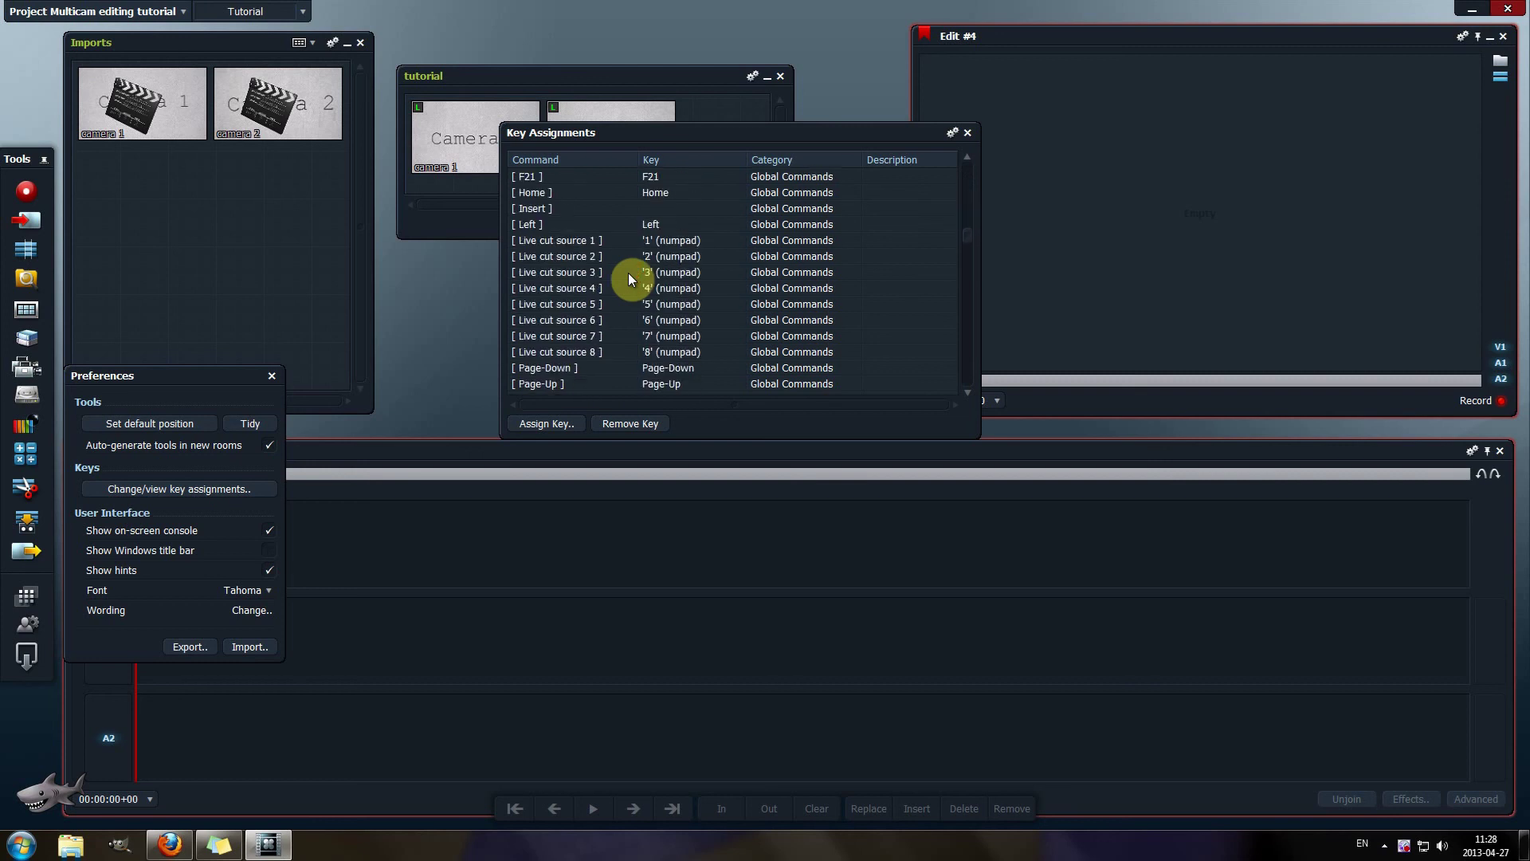
# Assign numpad key 1 to Live cut source 1, then close the Key Assignments list.
pyautogui.click(672, 240)
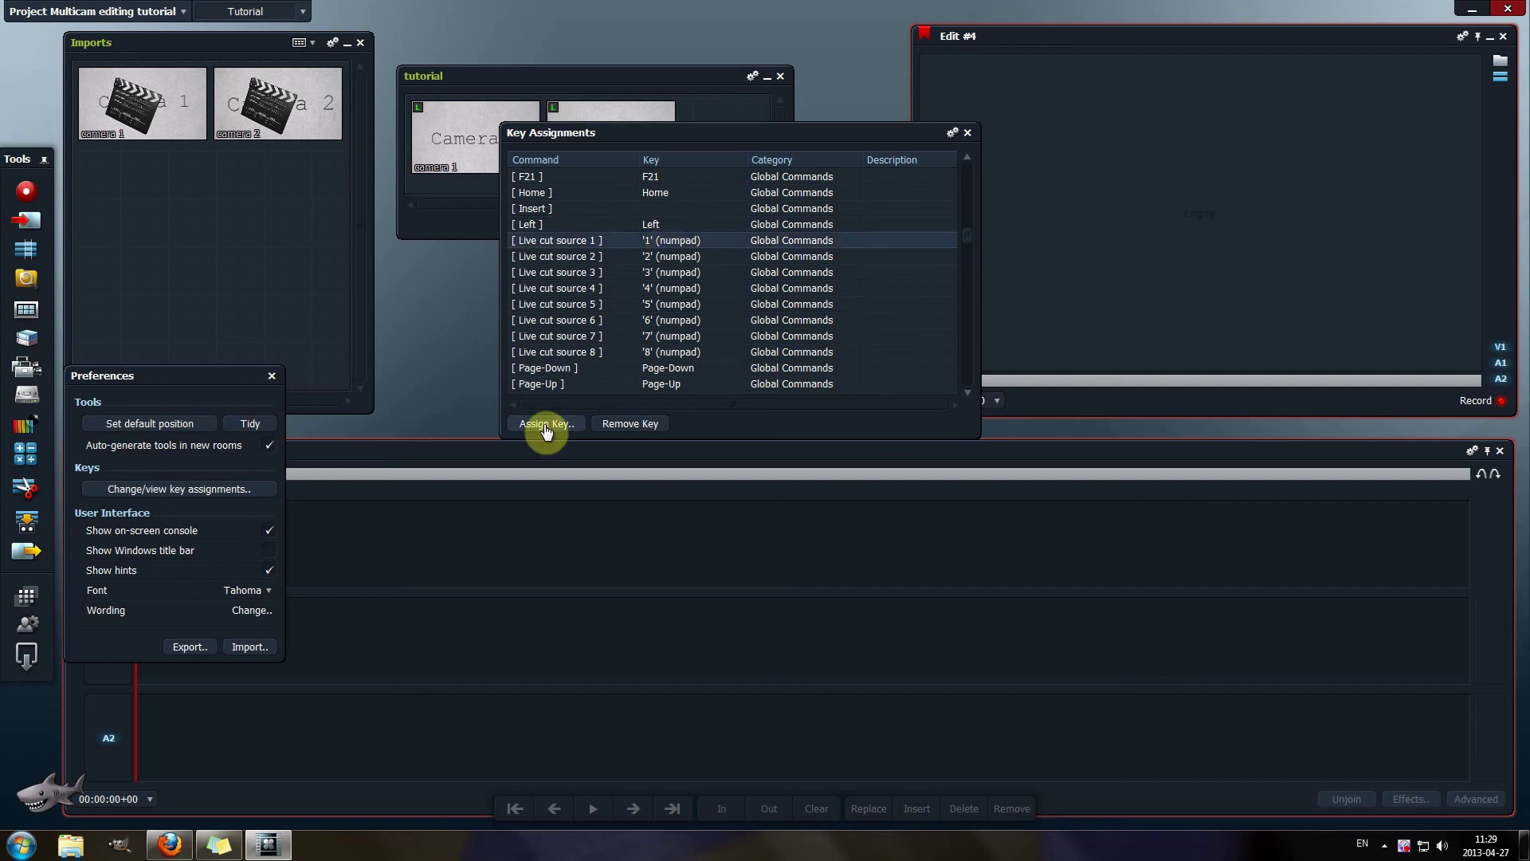
pyautogui.click(546, 423)
pyautogui.press('KP_1')
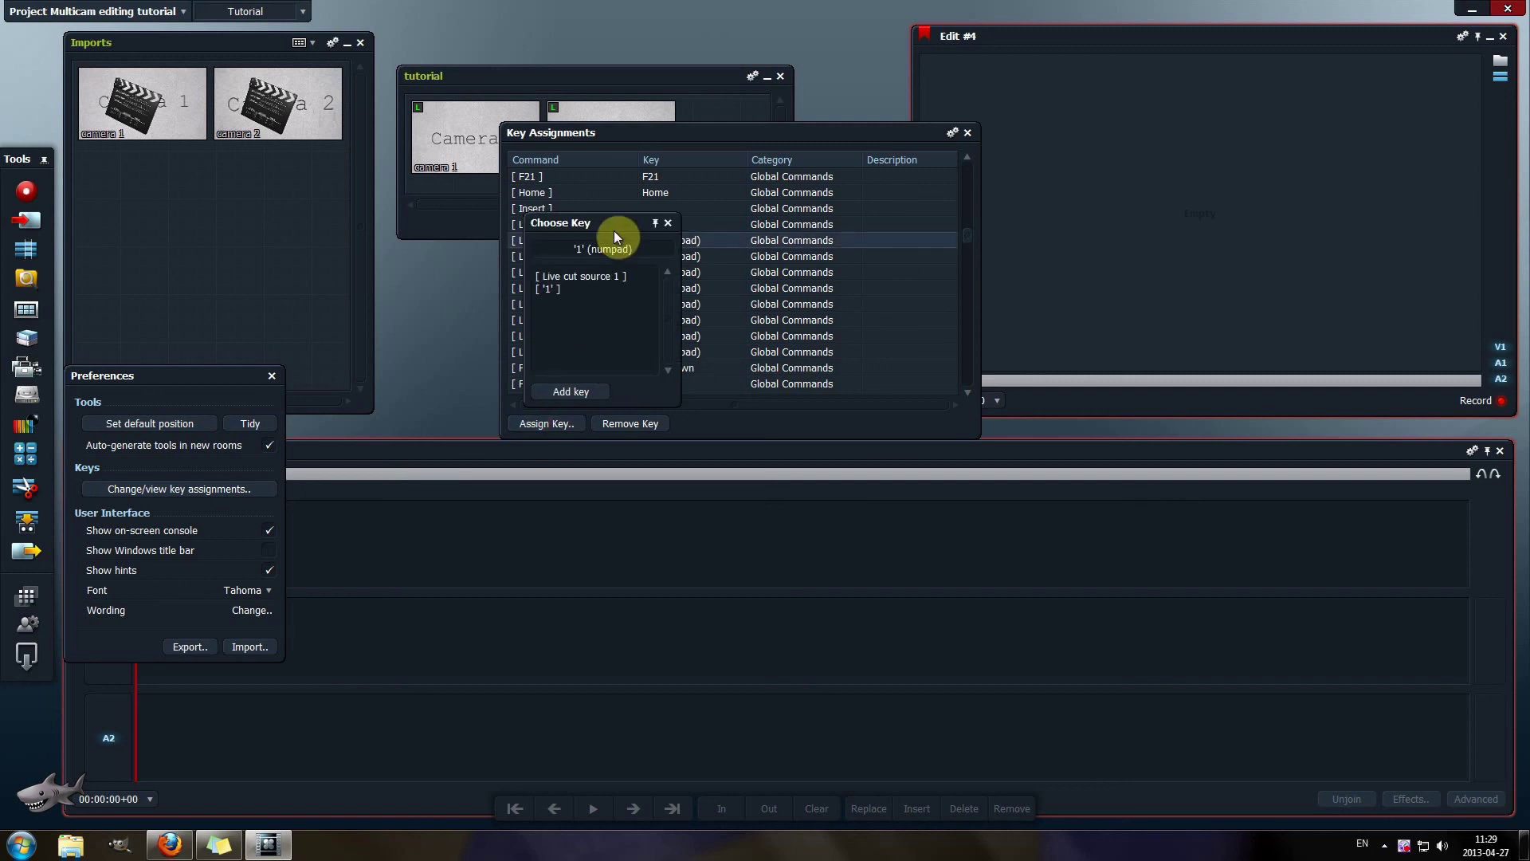
pyautogui.click(571, 391)
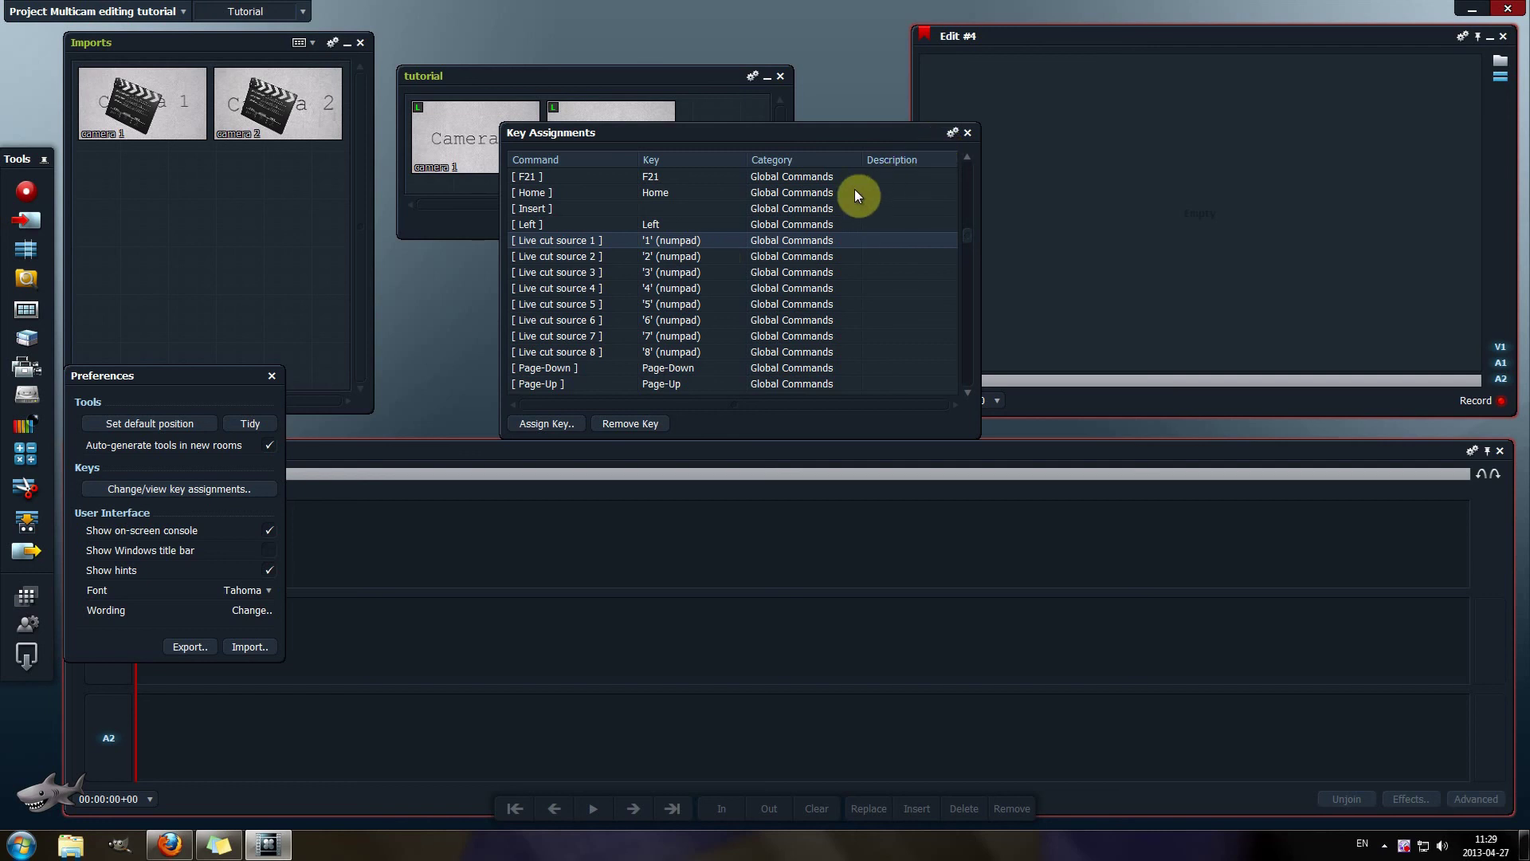
pyautogui.click(969, 135)
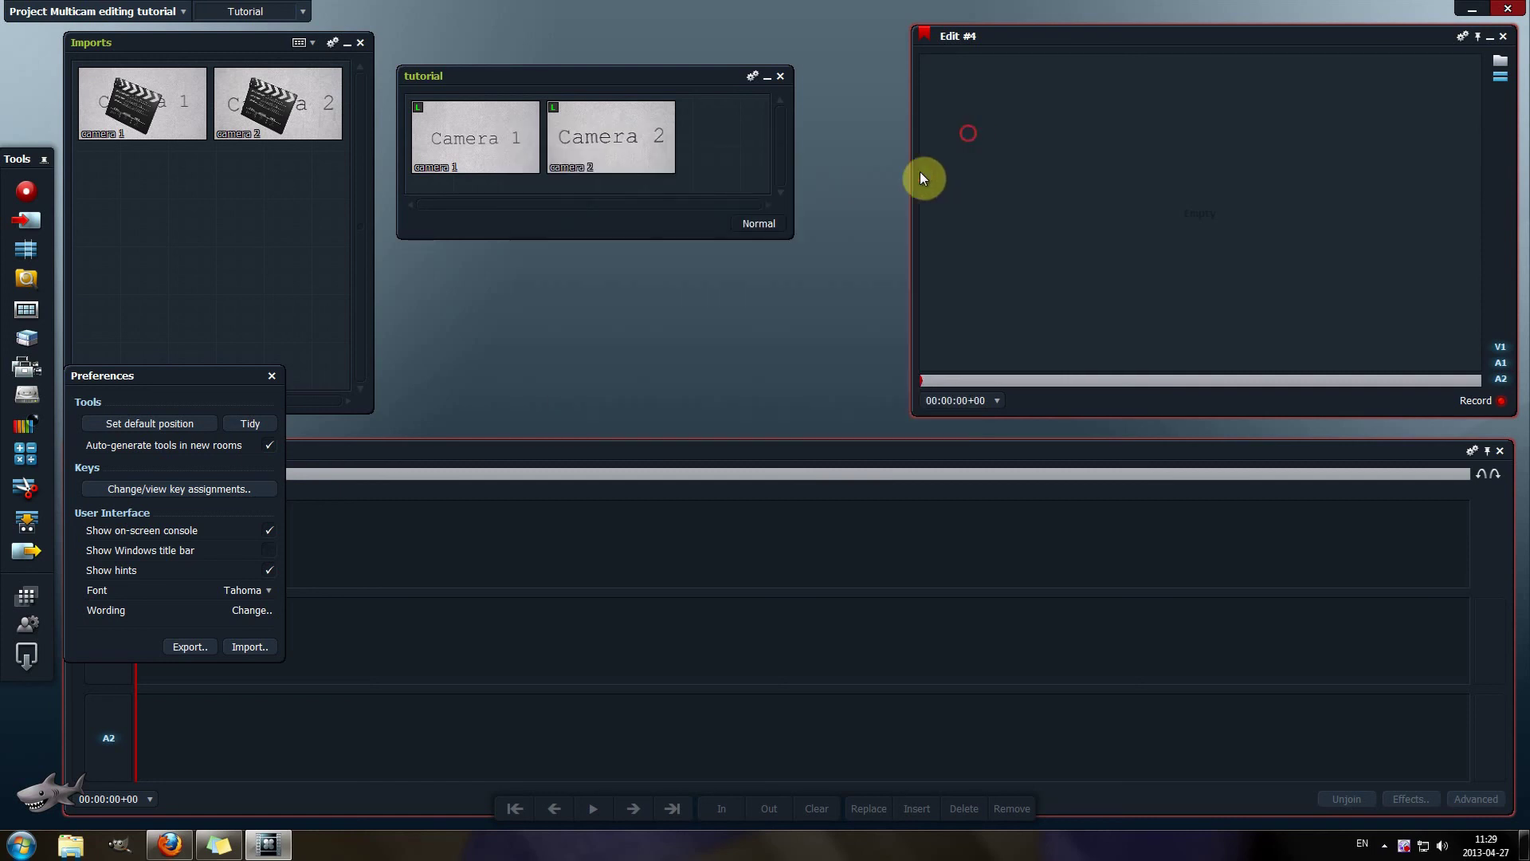
# Close Preferences, open camera 1 and camera 2 in viewers side by side above the tutorial bin.
pyautogui.click(272, 377)
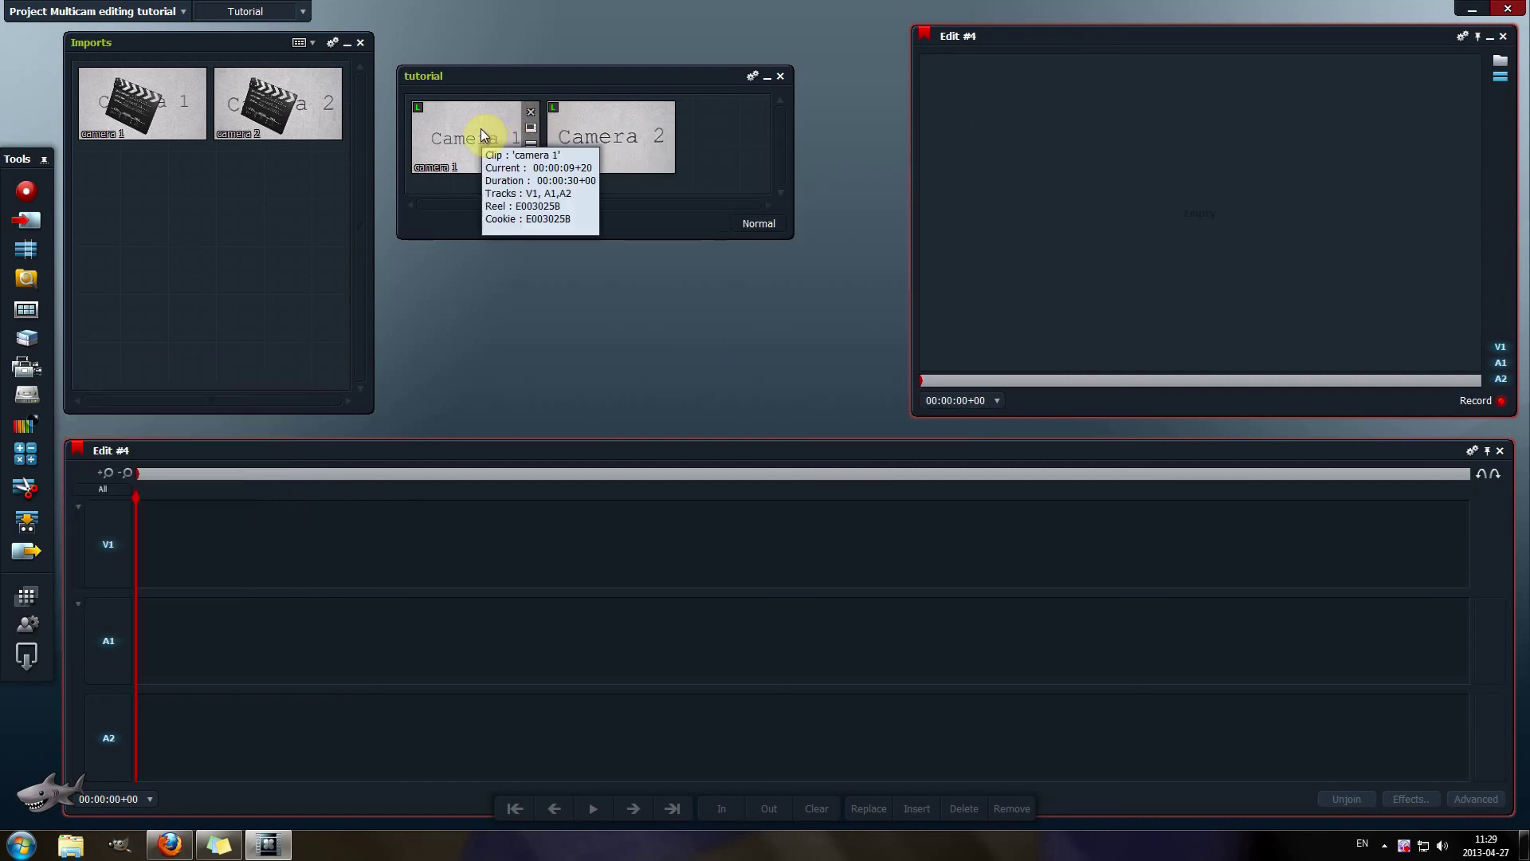
pyautogui.moveTo(490, 113); pyautogui.dragTo(290, 551)
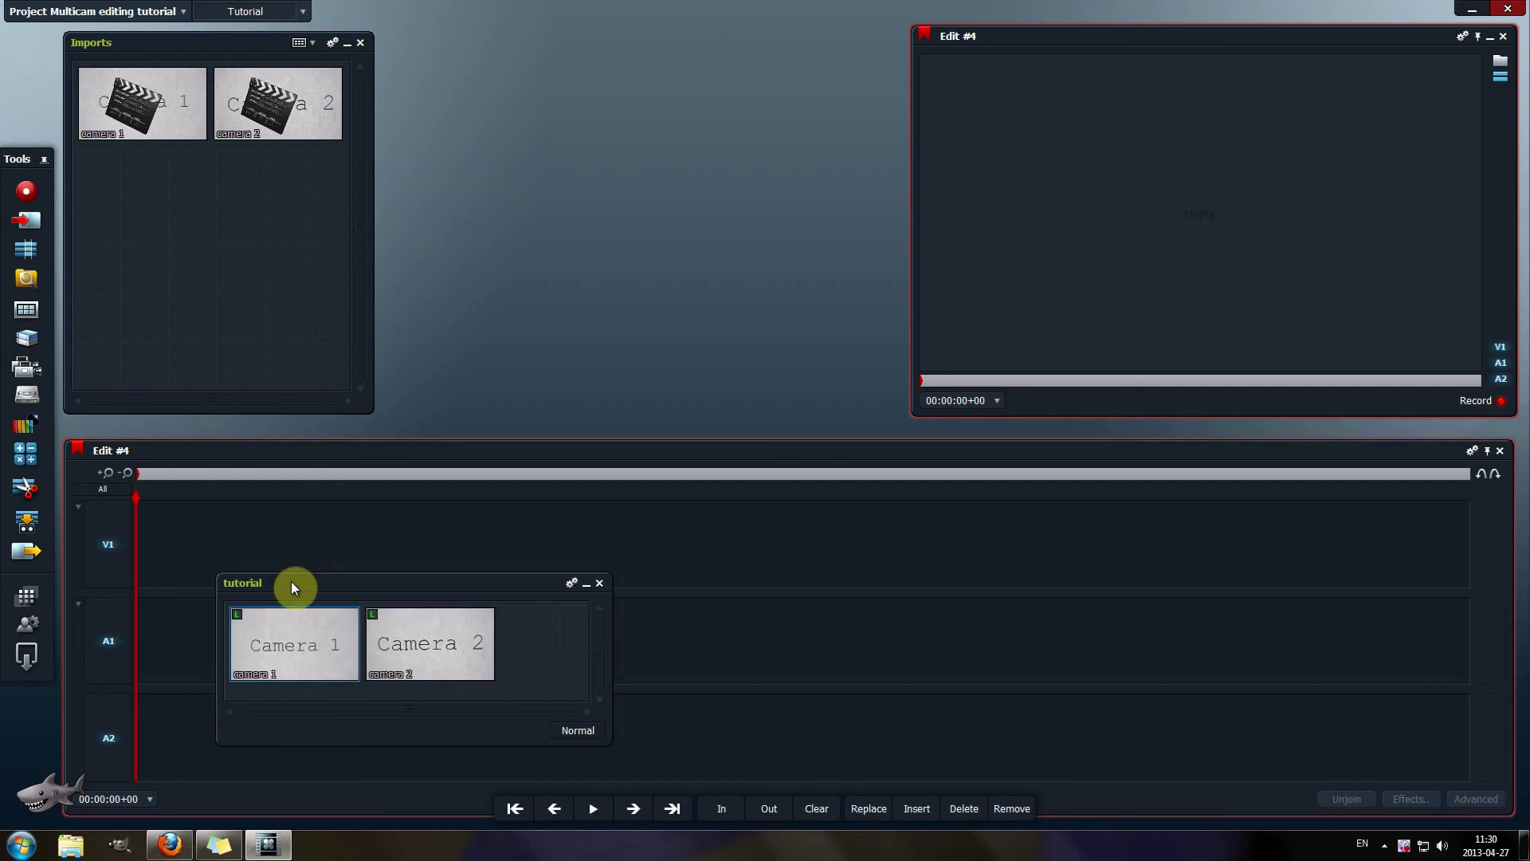
pyautogui.click(298, 632)
pyautogui.click(405, 642)
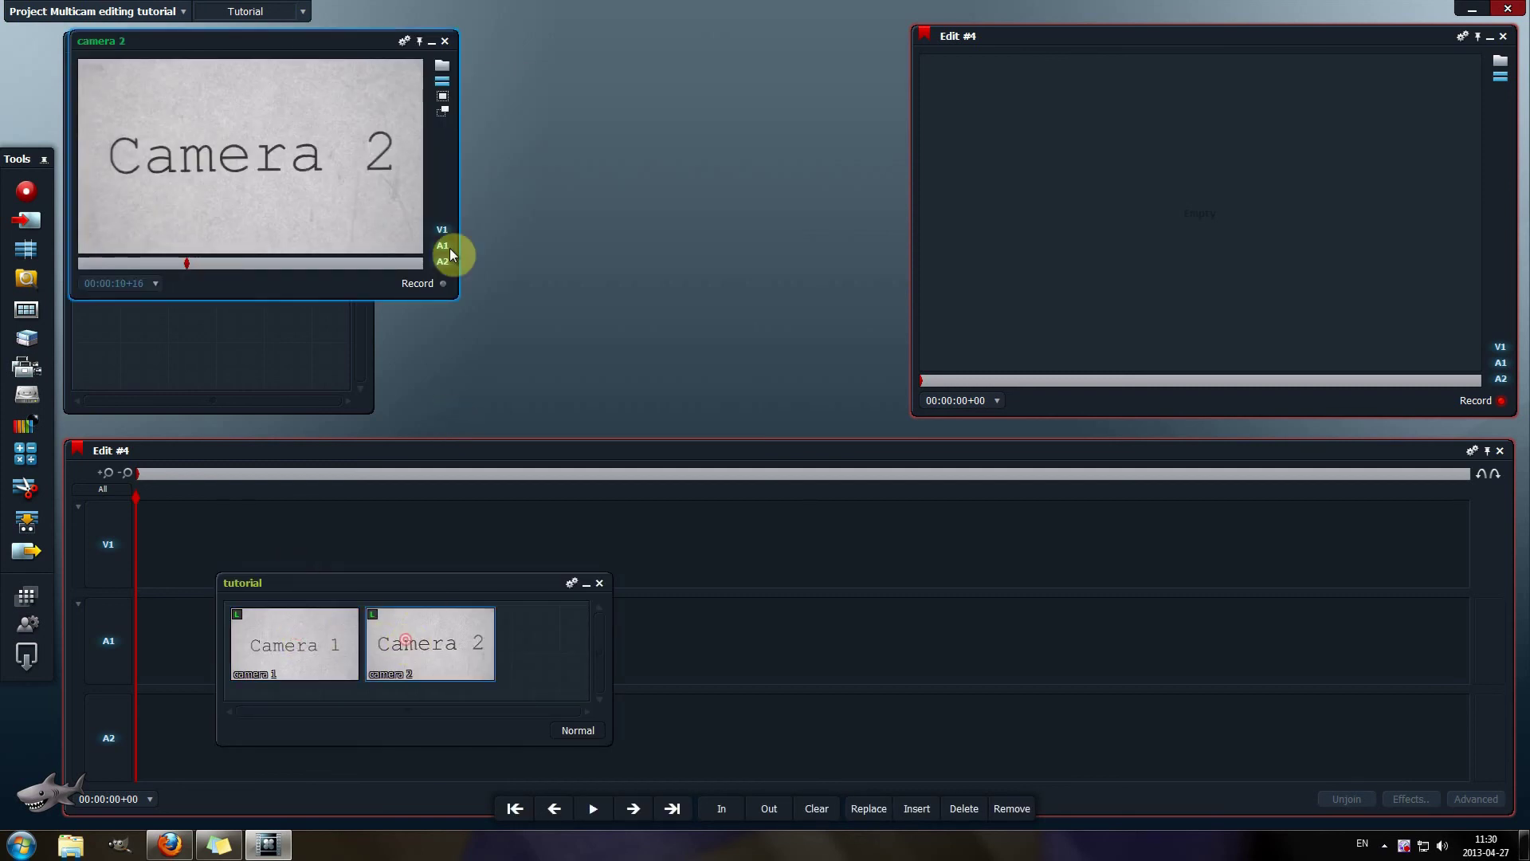
pyautogui.moveTo(324, 147); pyautogui.dragTo(707, 147)
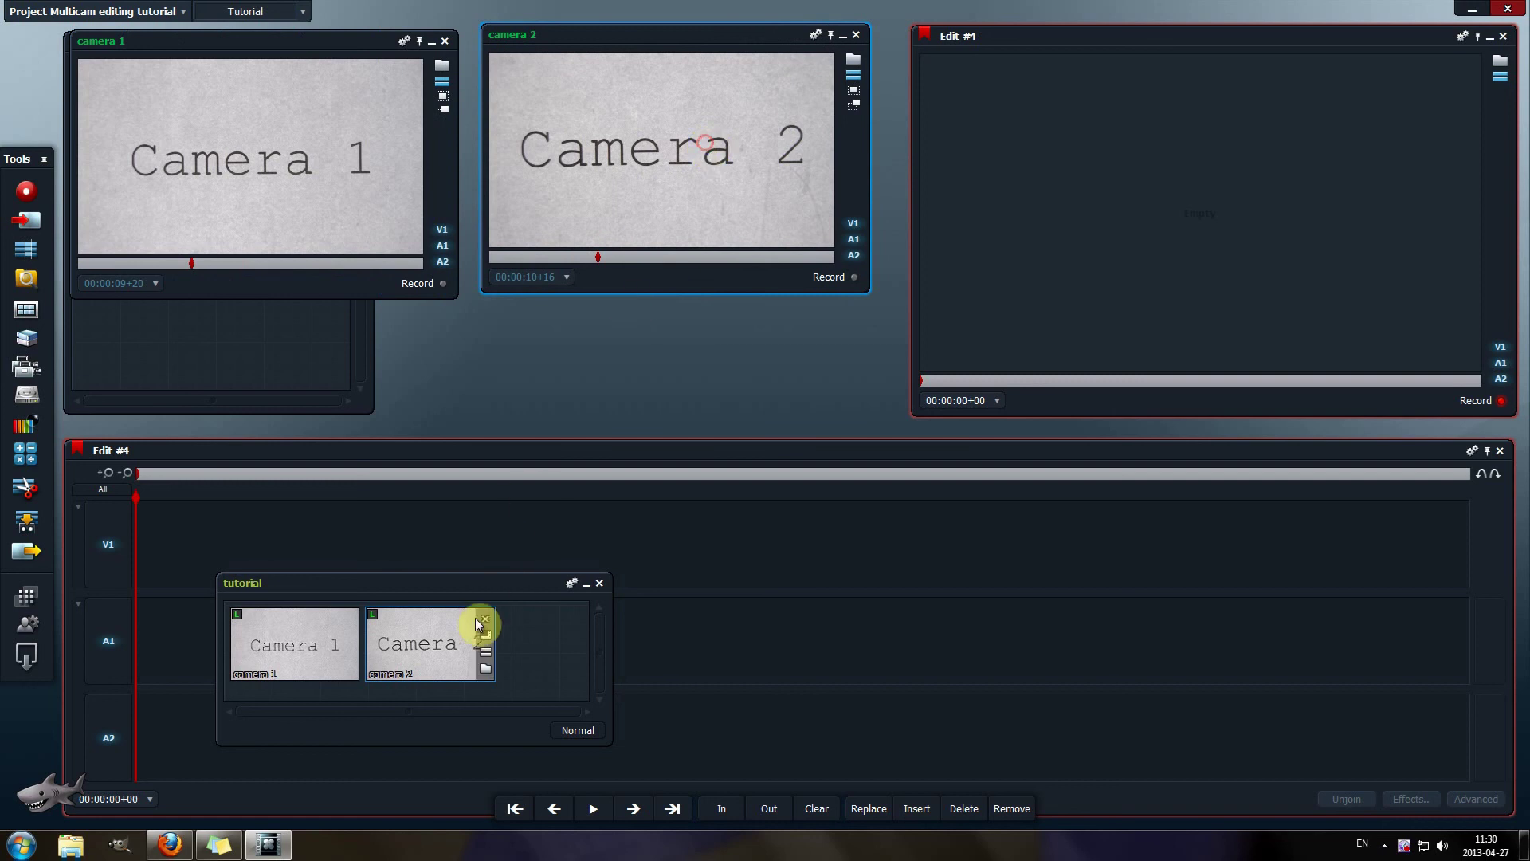
pyautogui.moveTo(465, 586); pyautogui.dragTo(594, 314)
# Make camera 1 the active source and rewind it to the clapperboard frame.
pyautogui.moveTo(279, 150); pyautogui.dragTo(286, 145)
pyautogui.click(298, 142)
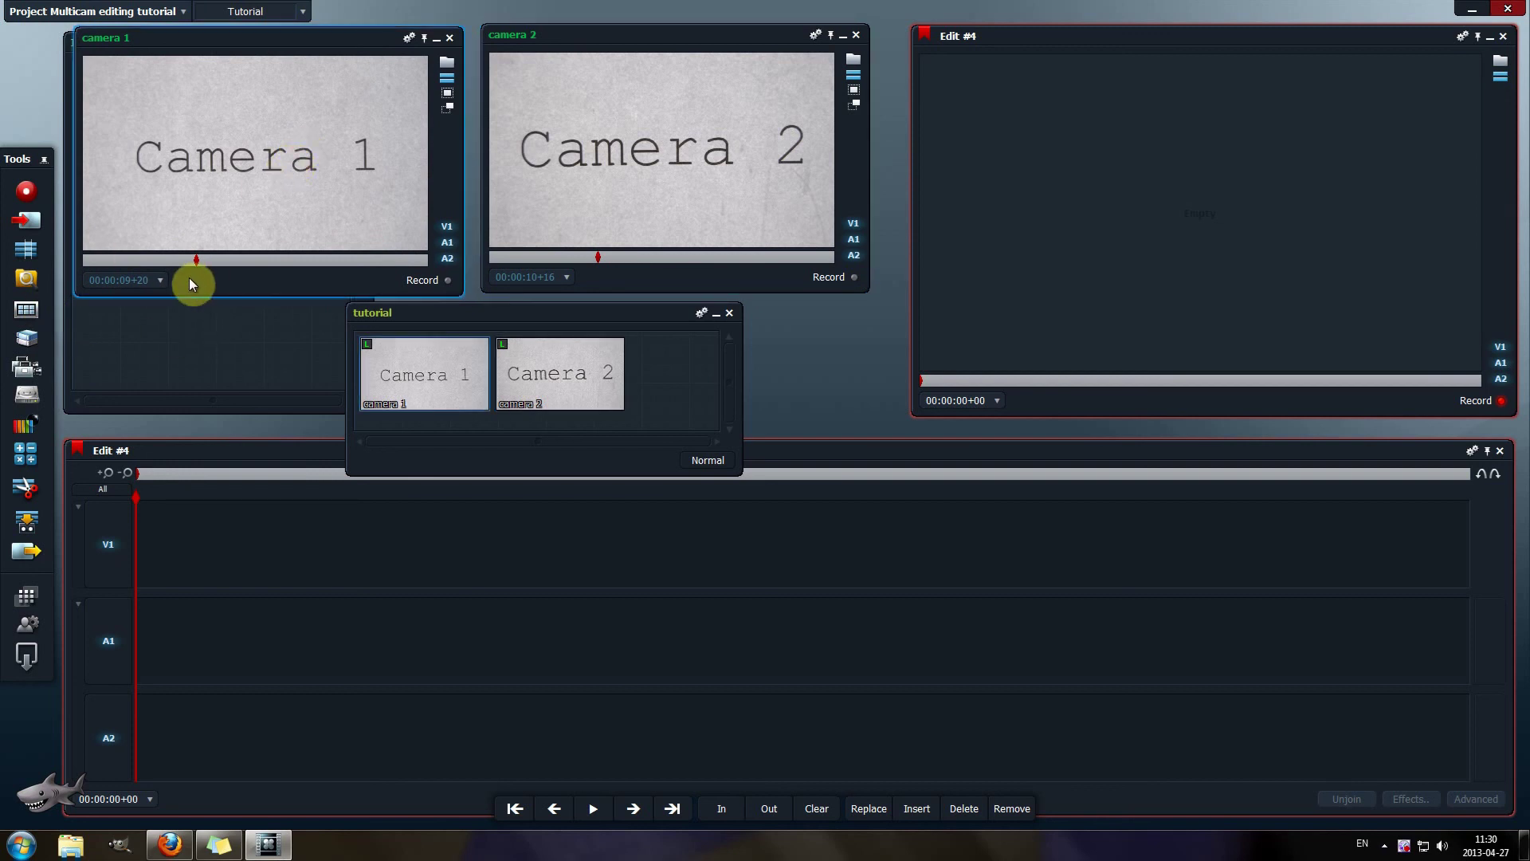
pyautogui.moveTo(159, 261); pyautogui.dragTo(99, 263)
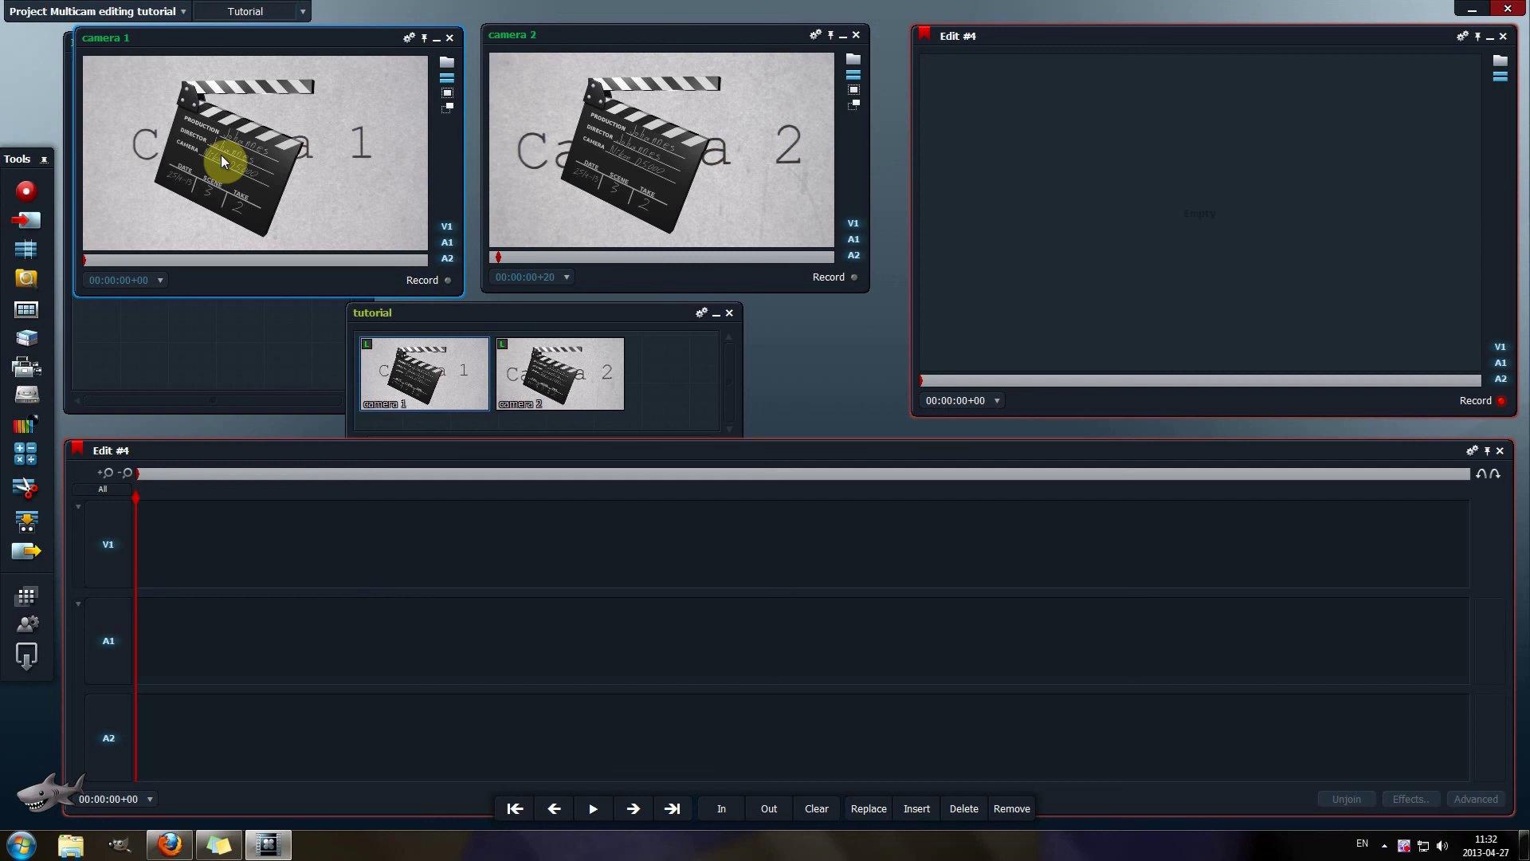
# Play both cameras and live-cut Edit #4 in the order camera 2, 1, 2, 1, 2, 1, 2.
pyautogui.press('space')
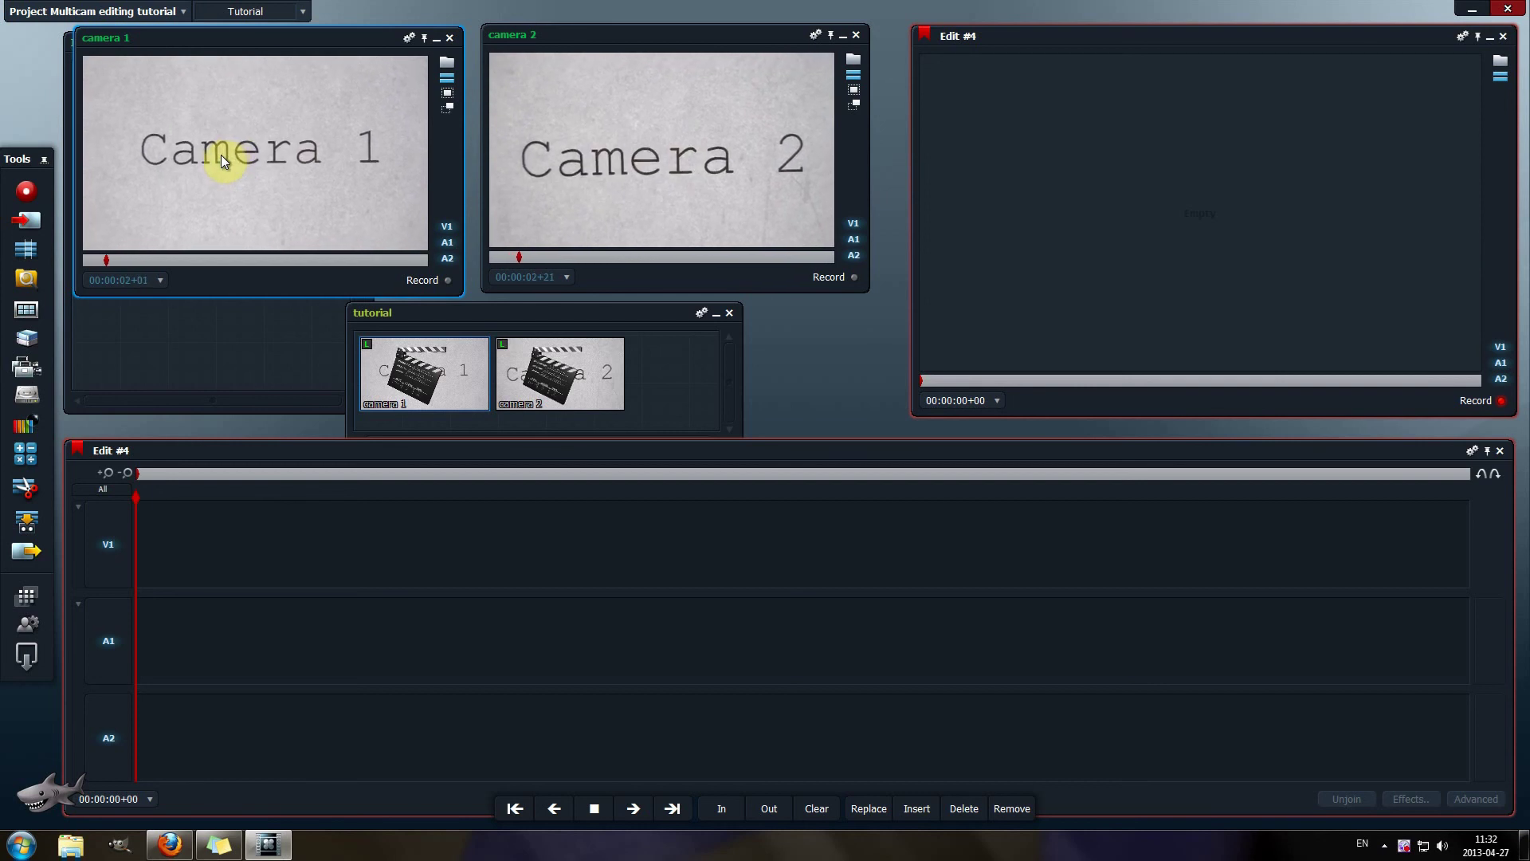
pyautogui.press('2')
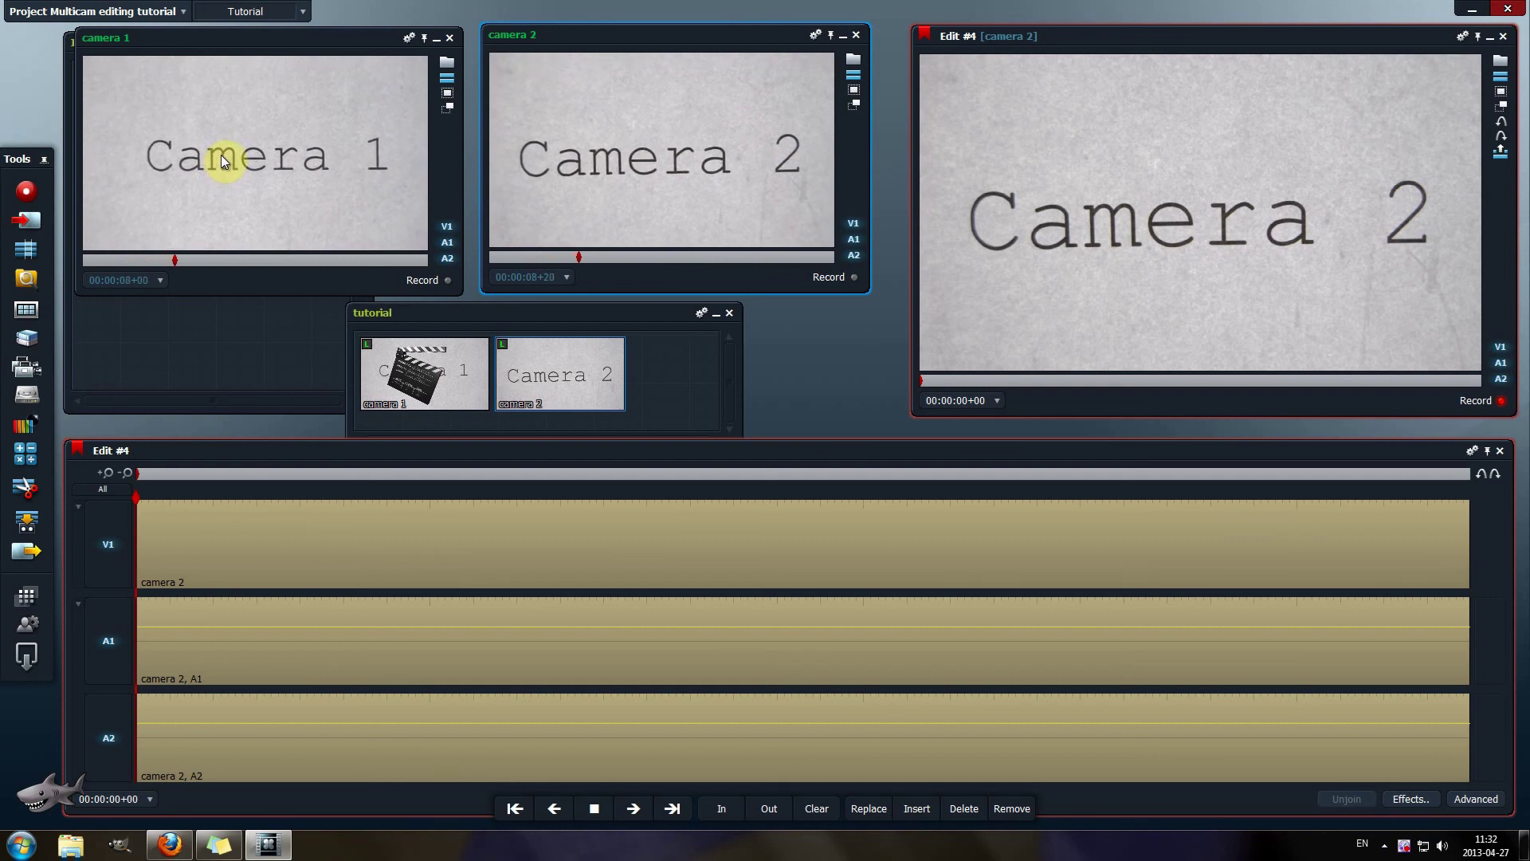
pyautogui.click(222, 155)
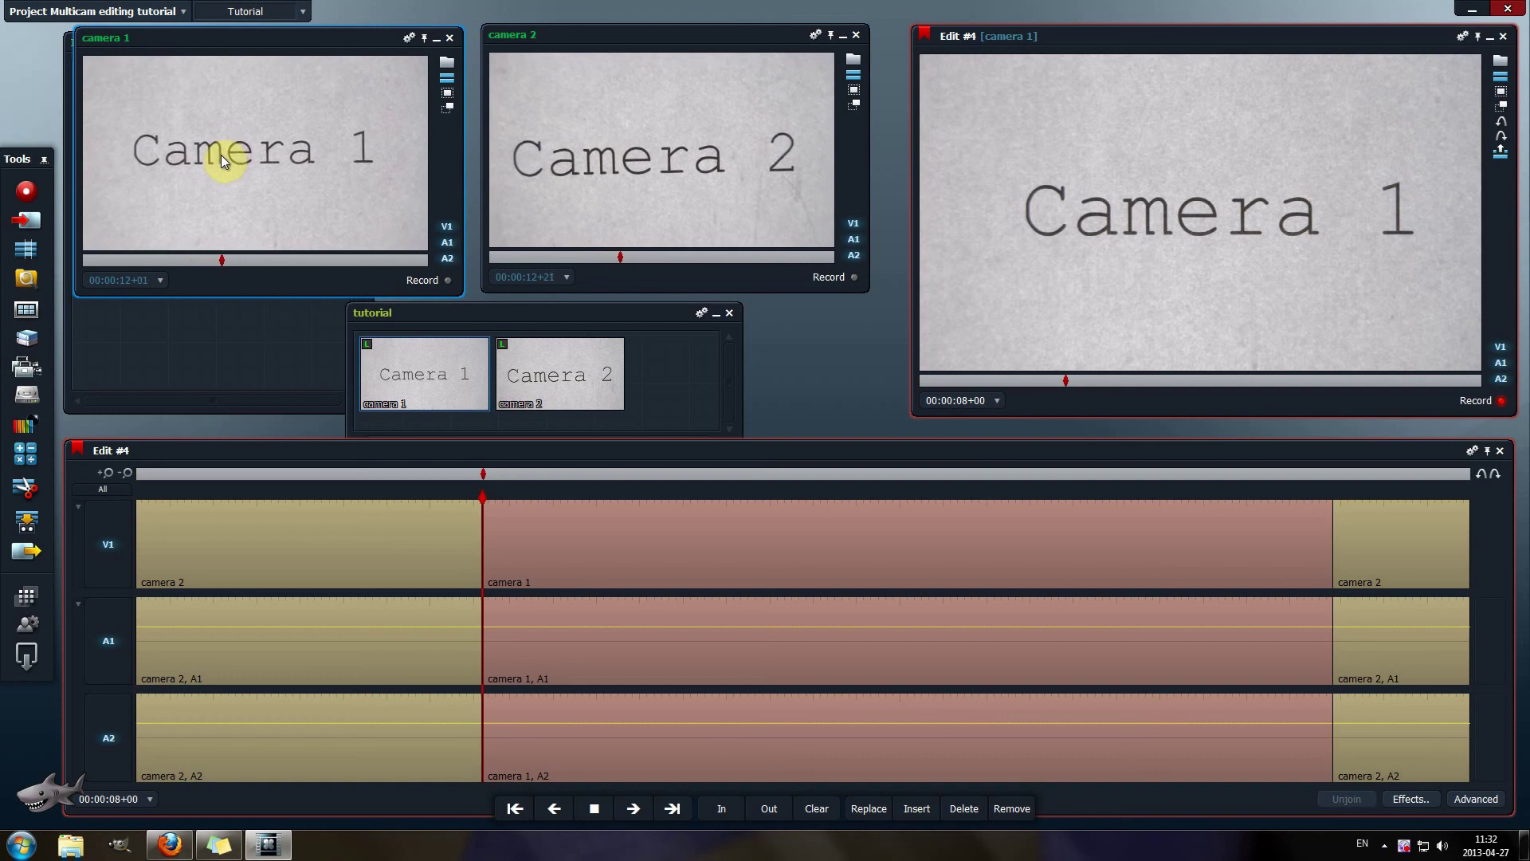
pyautogui.press('2')
pyautogui.click(221, 155)
pyautogui.press('2')
pyautogui.click(221, 155)
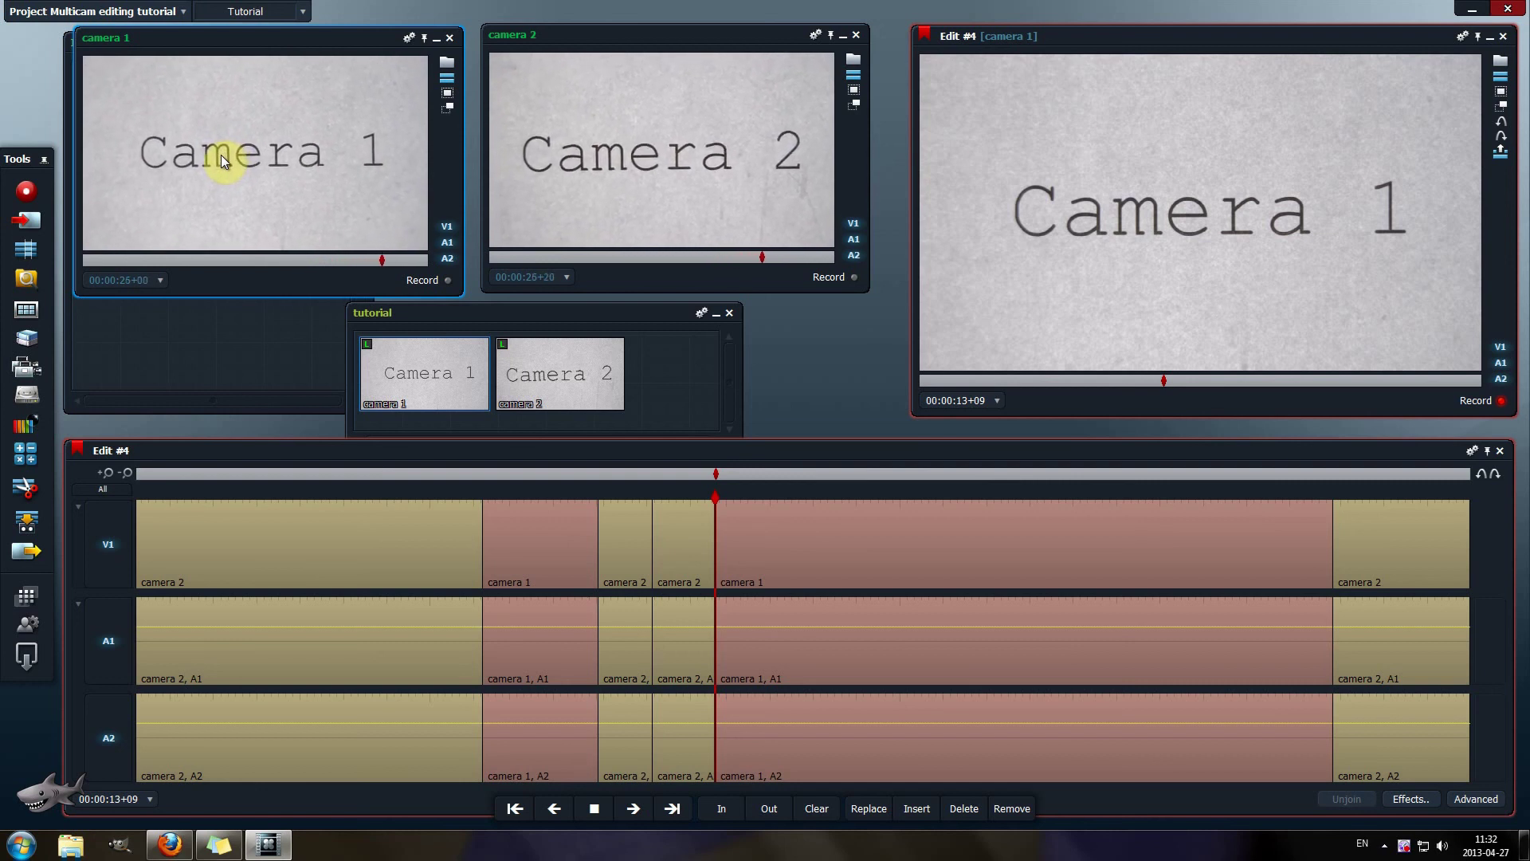
pyautogui.press('2')
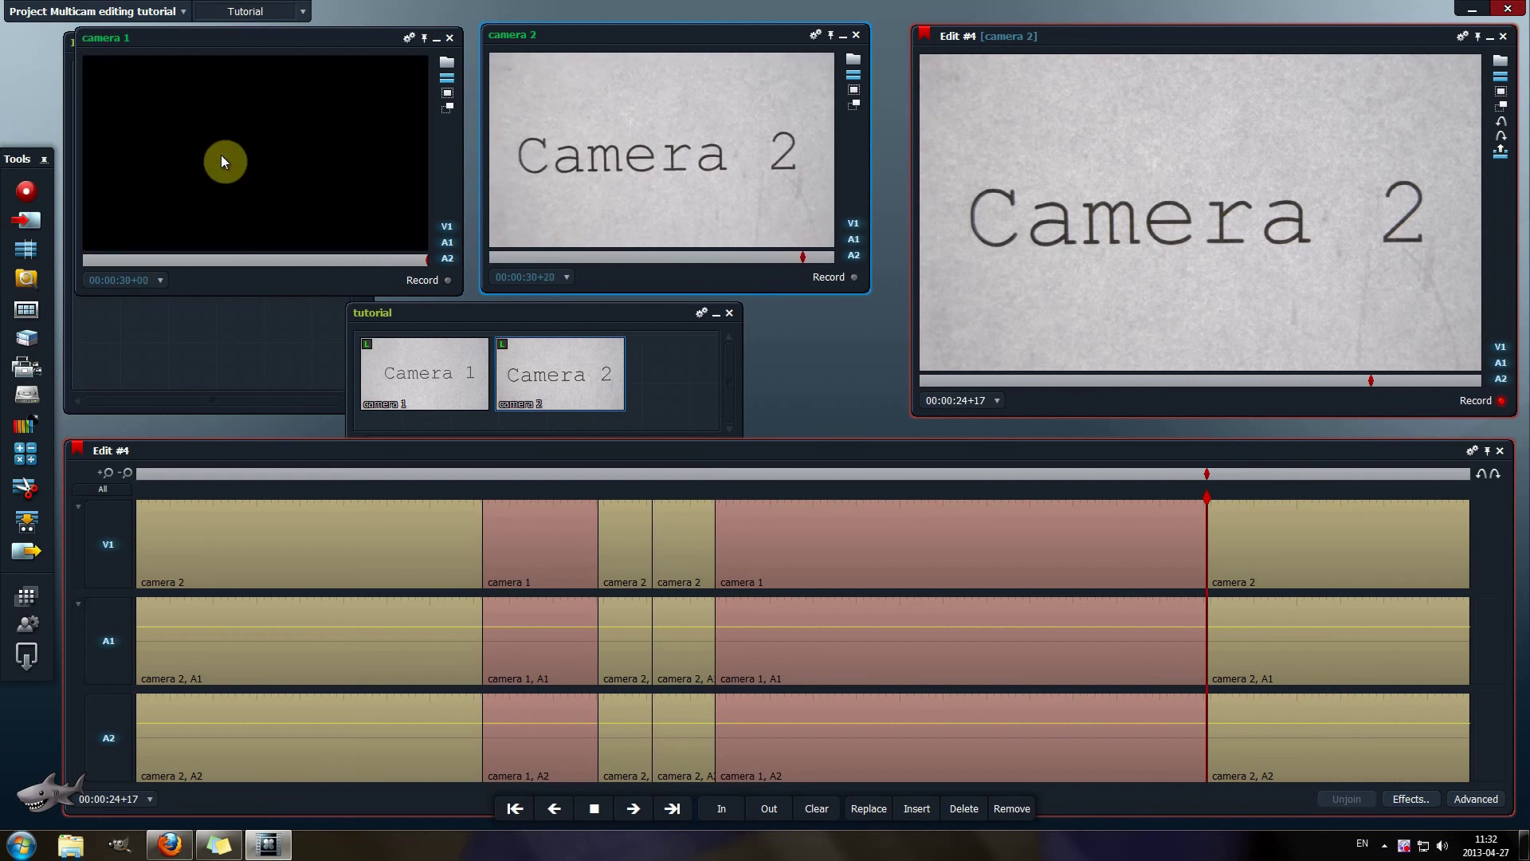
# Trim the first V1 camera 2-to-camera 1 cut left so camera 1 starts earlier.
pyautogui.moveTo(1207, 496); pyautogui.dragTo(272, 489)
pyautogui.click(480, 529)
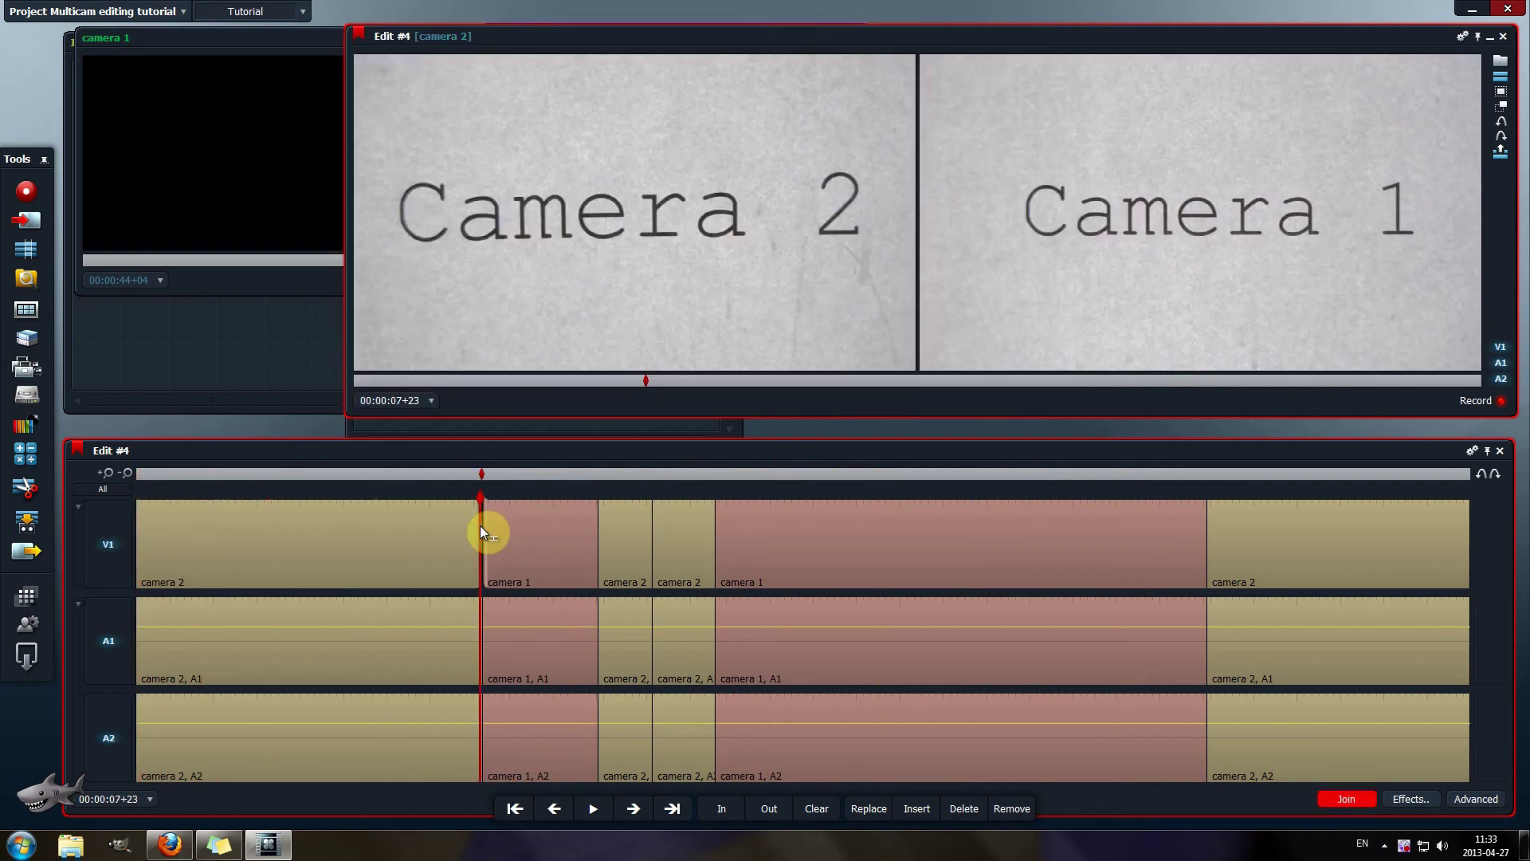
pyautogui.click(481, 526)
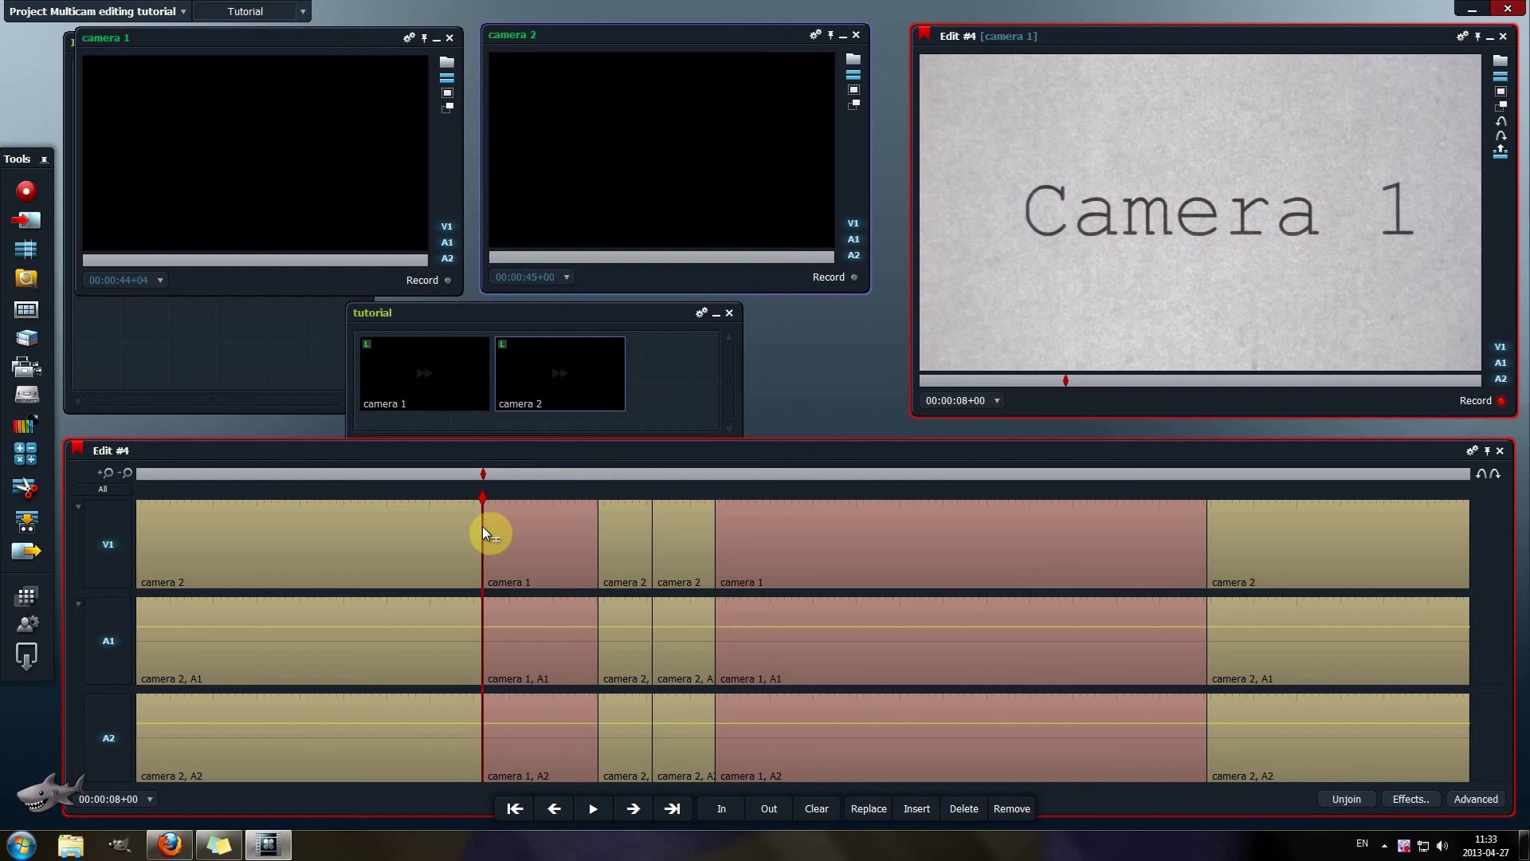
pyautogui.click(483, 526)
pyautogui.moveTo(479, 526); pyautogui.dragTo(333, 526)
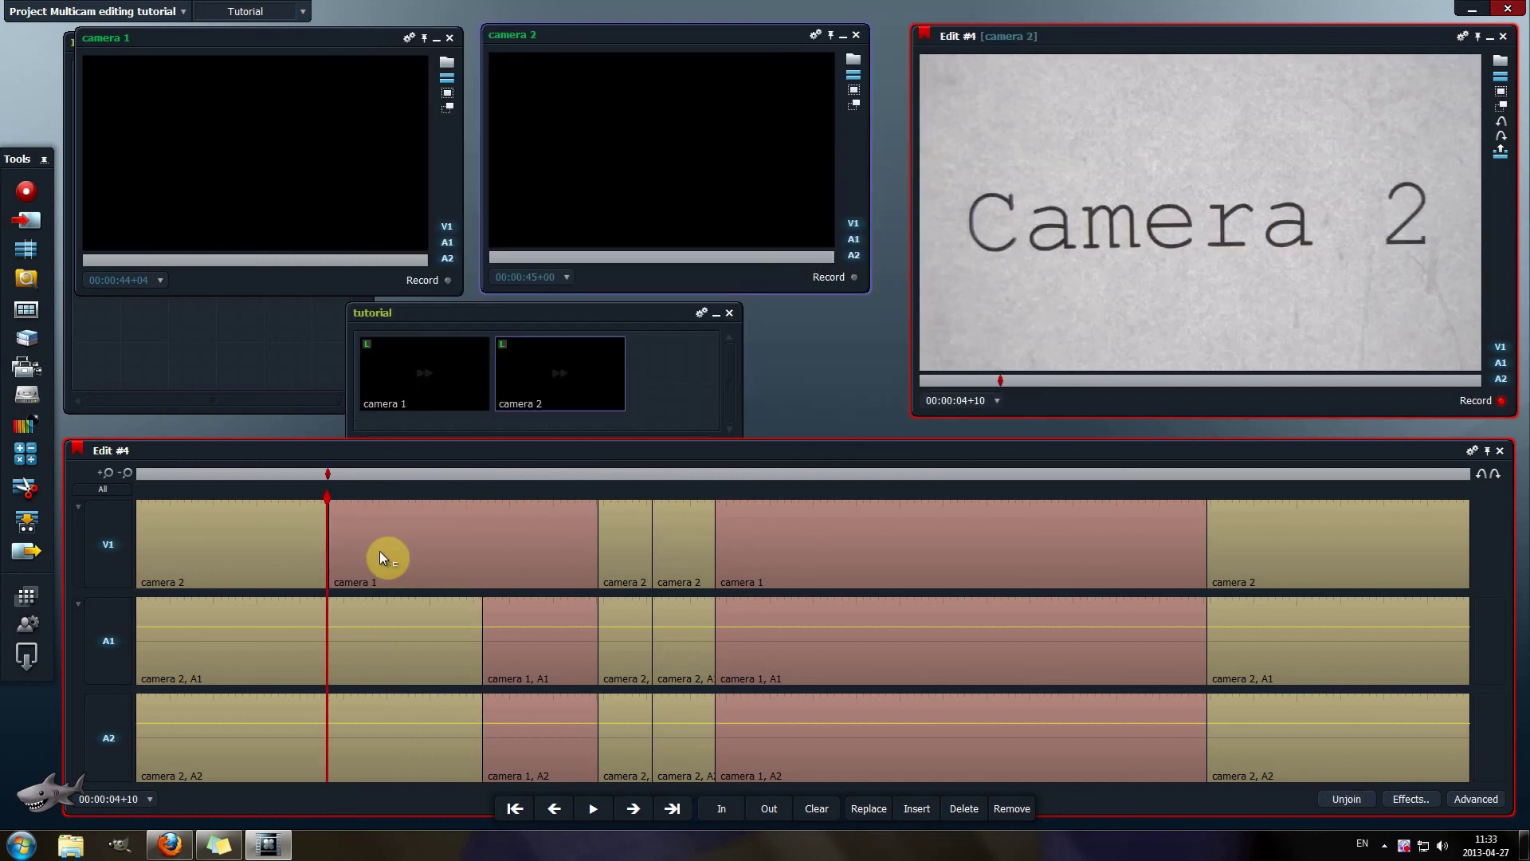
# Drag the later camera 2-to-camera 1 cut right so that camera 2 shot runs longer.
pyautogui.click(715, 542)
pyautogui.moveTo(719, 543); pyautogui.dragTo(953, 547)
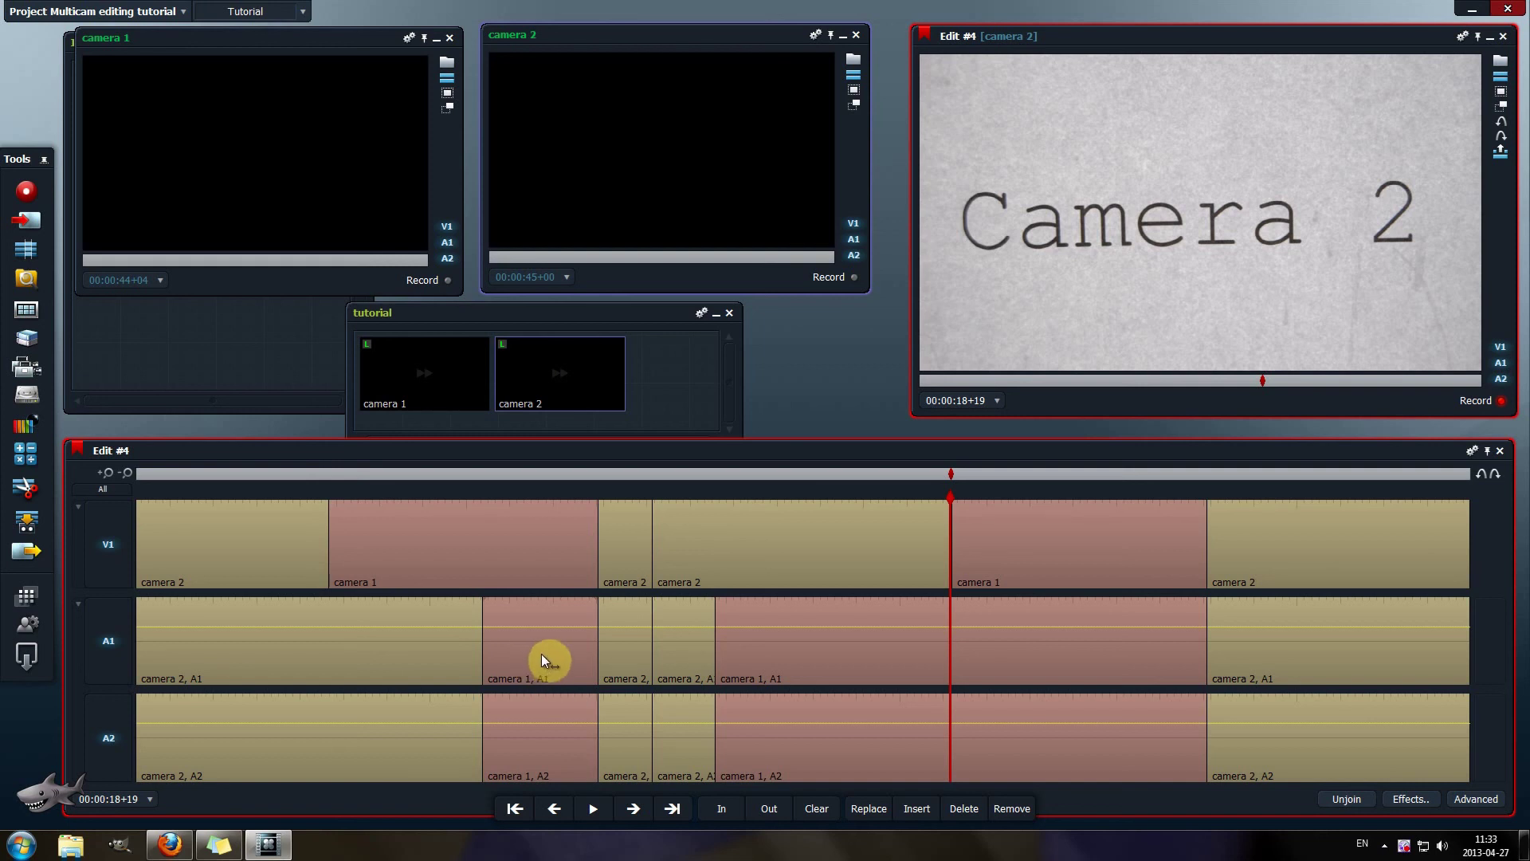
pyautogui.click(482, 638)
# Drag the three A1 edit points outward so camera 1 audio spans the whole track.
pyautogui.moveTo(483, 636); pyautogui.dragTo(138, 634)
pyautogui.click(311, 620)
pyautogui.click(595, 642)
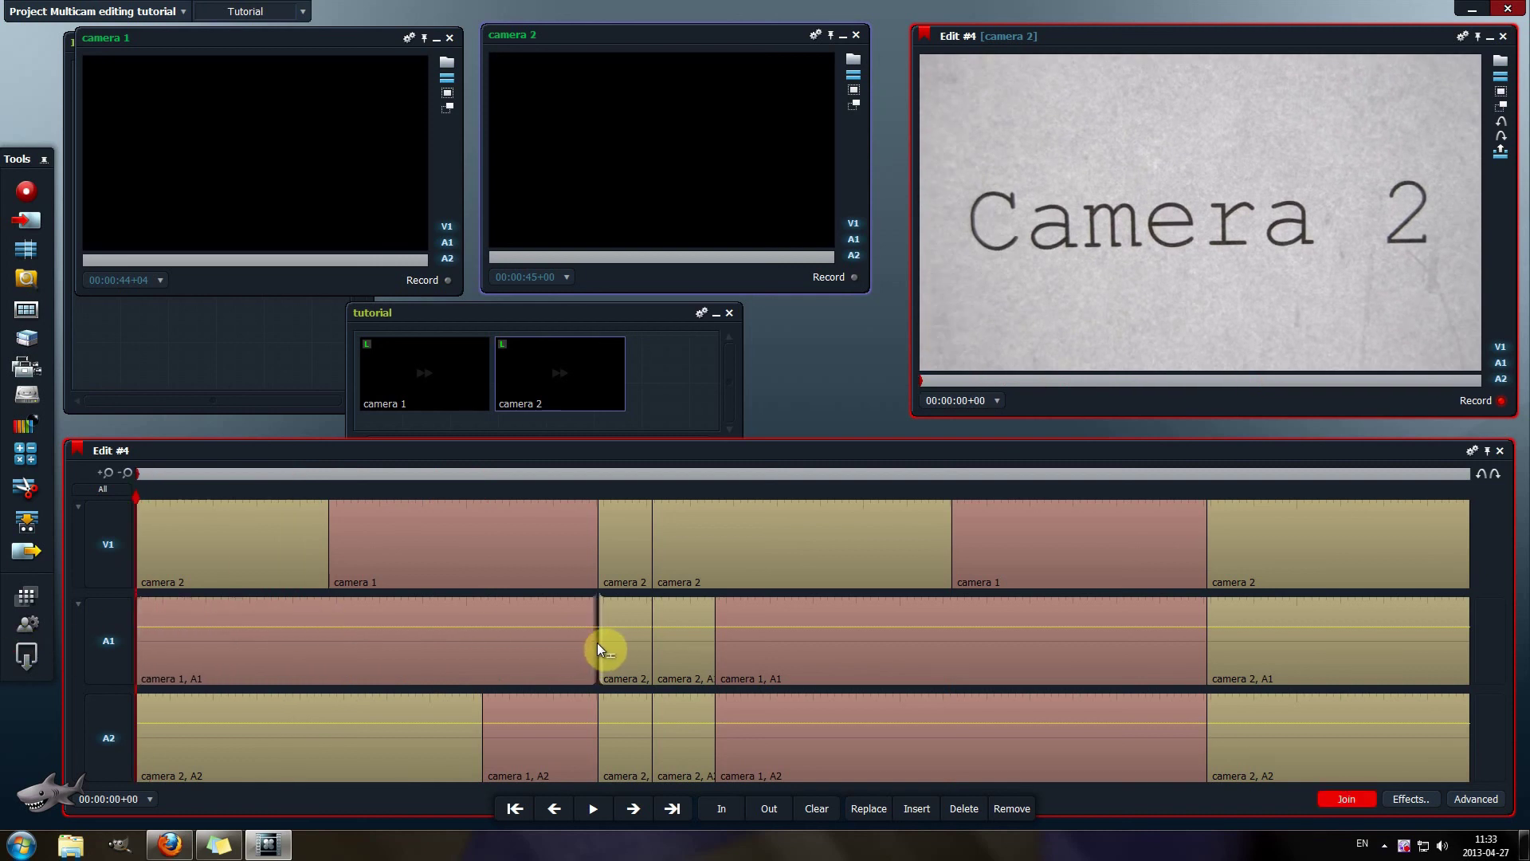
pyautogui.moveTo(596, 642); pyautogui.dragTo(672, 639)
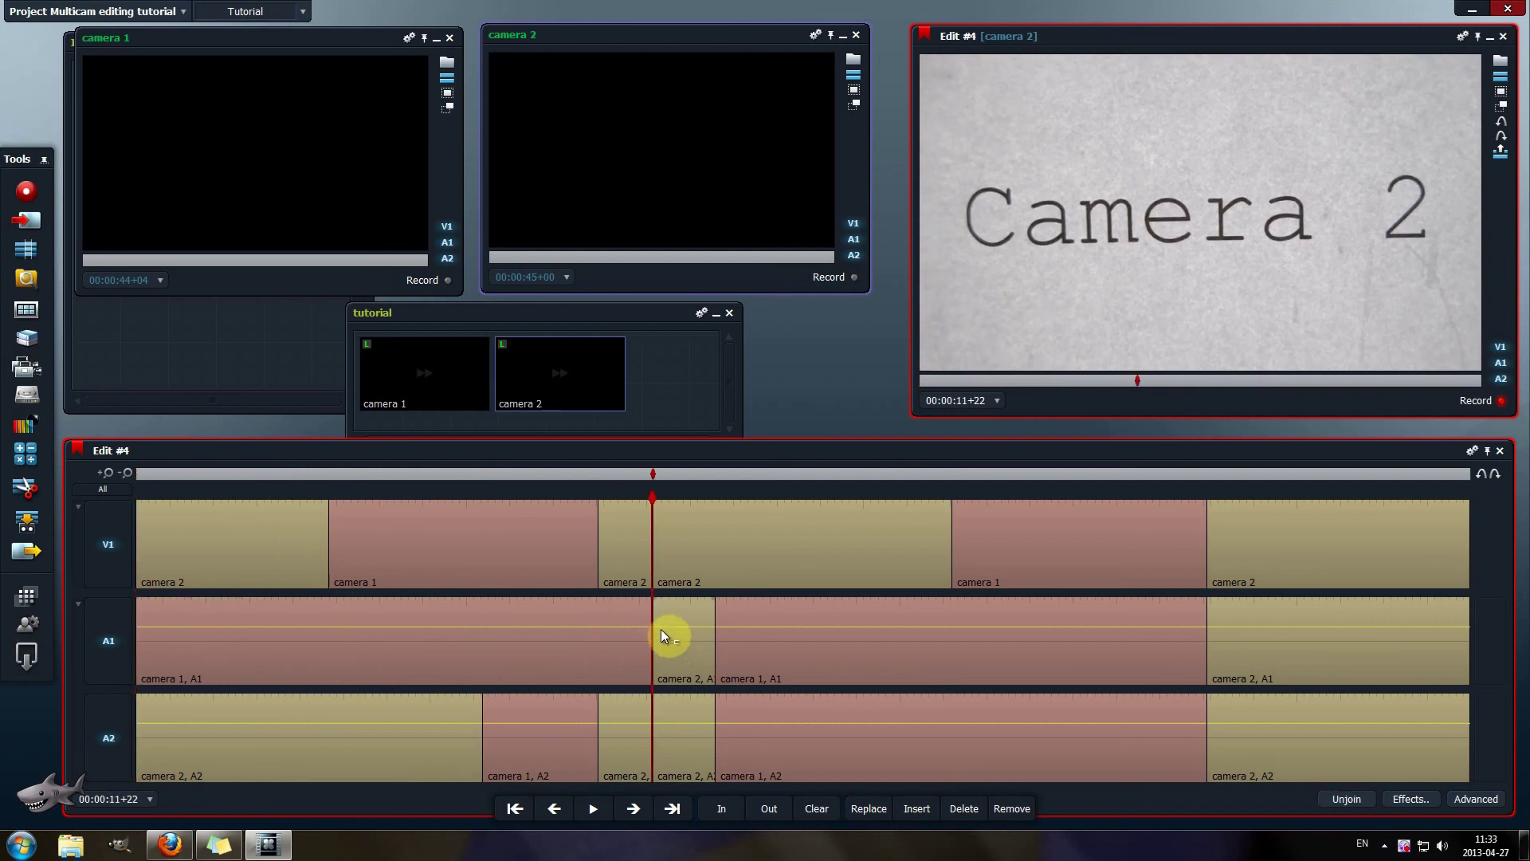
pyautogui.click(652, 626)
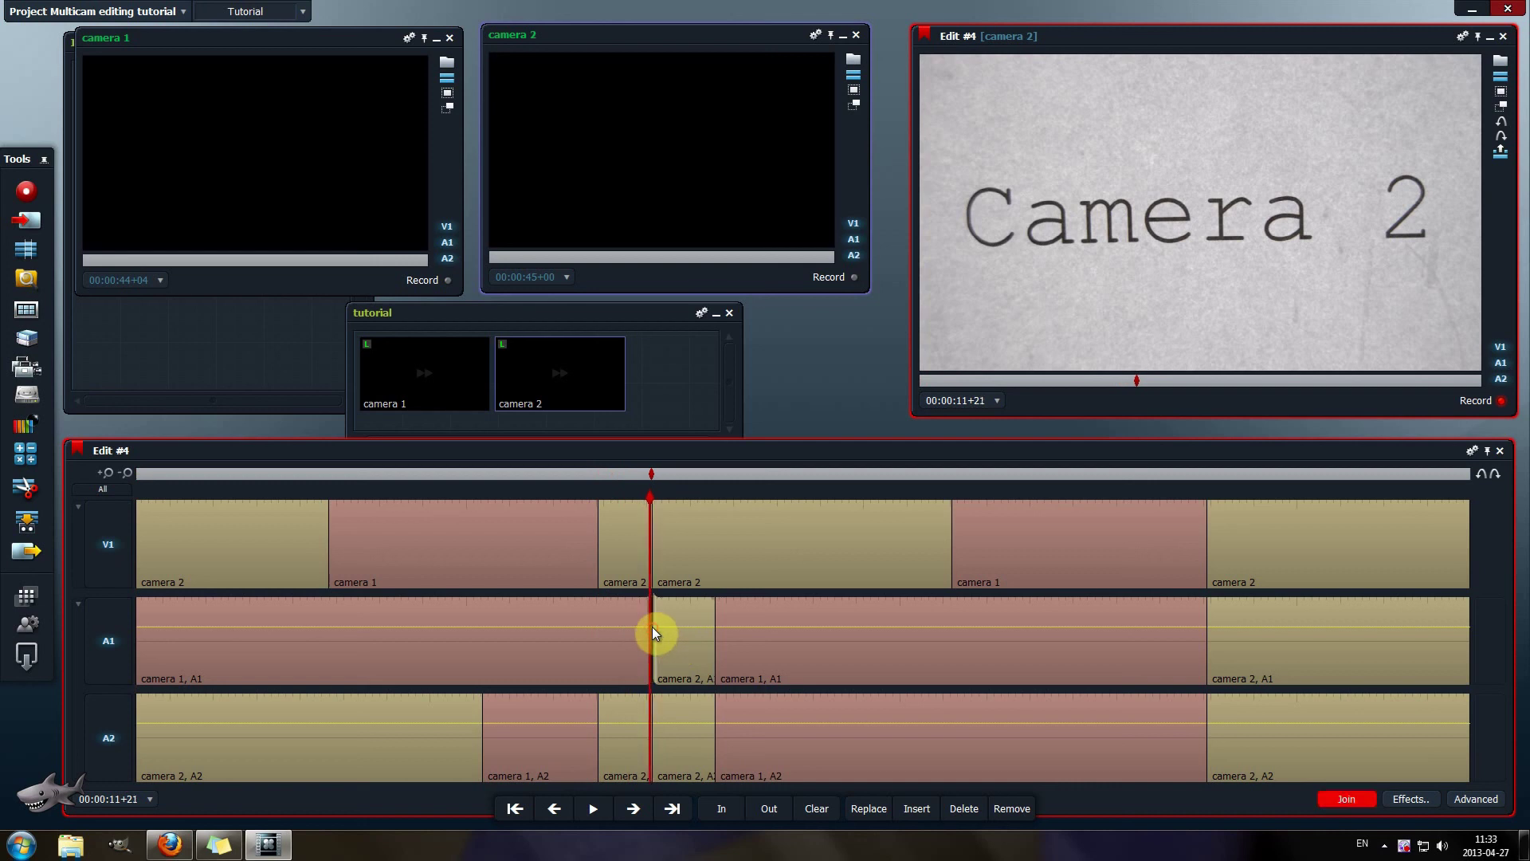
pyautogui.moveTo(652, 627); pyautogui.dragTo(1514, 639)
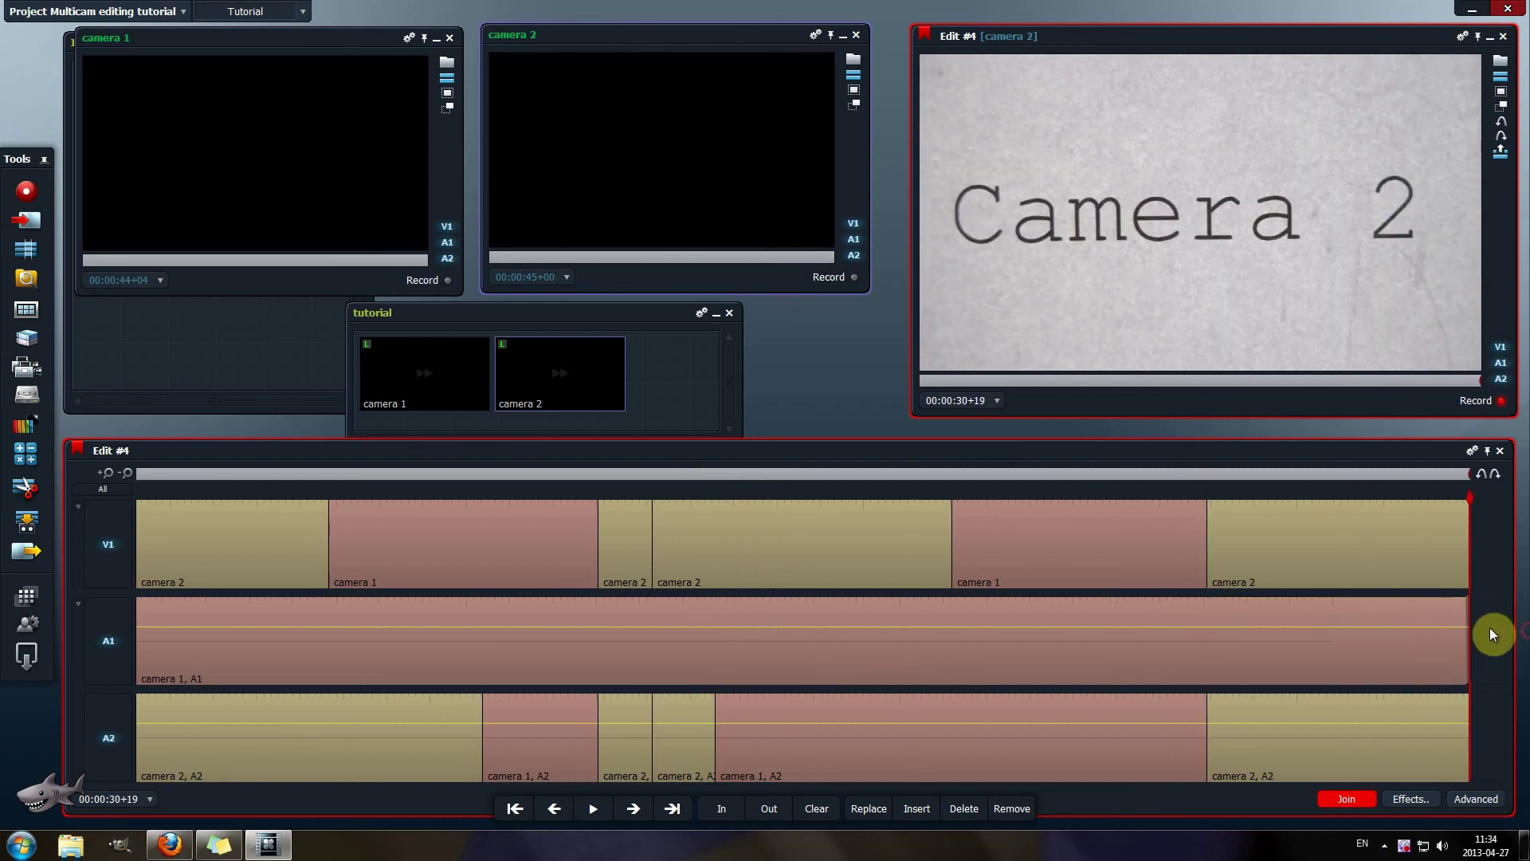